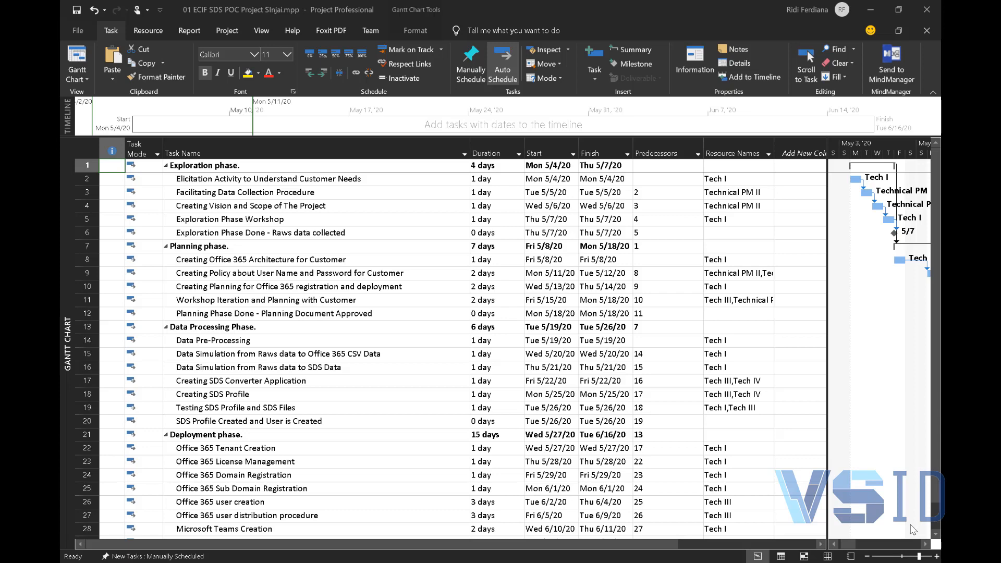
left_click(149, 32)
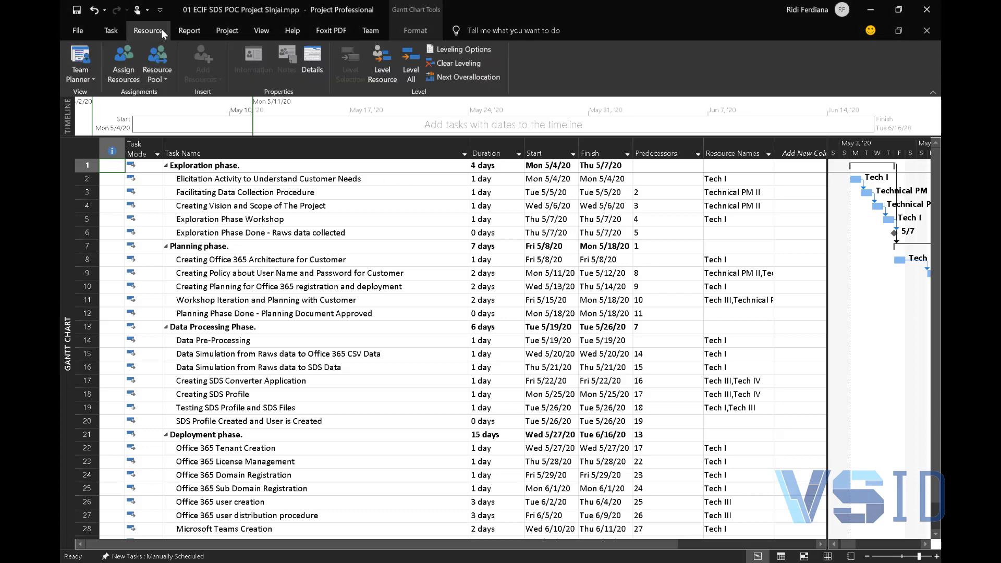
left_click(189, 30)
left_click(164, 26)
left_click(111, 31)
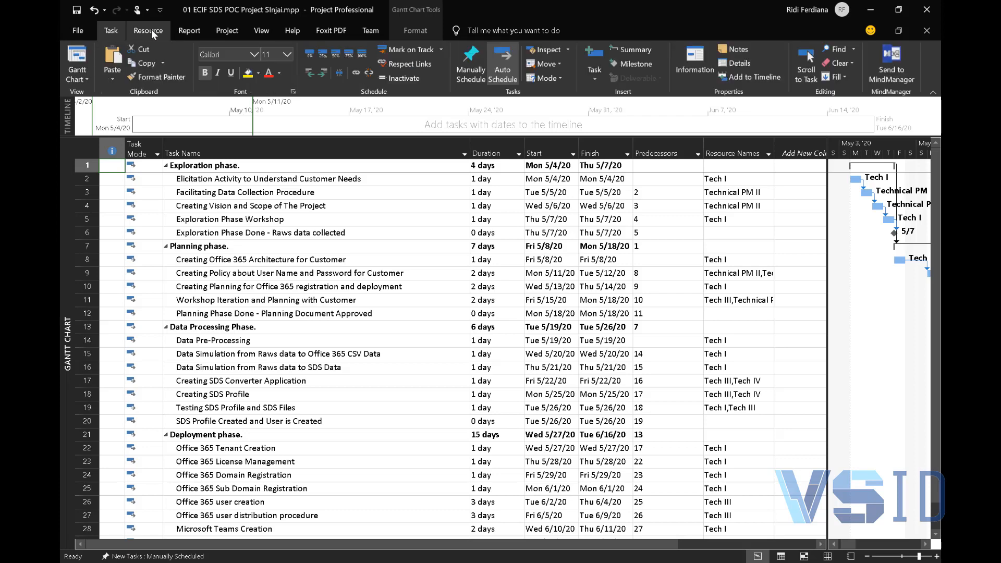
left_click(221, 32)
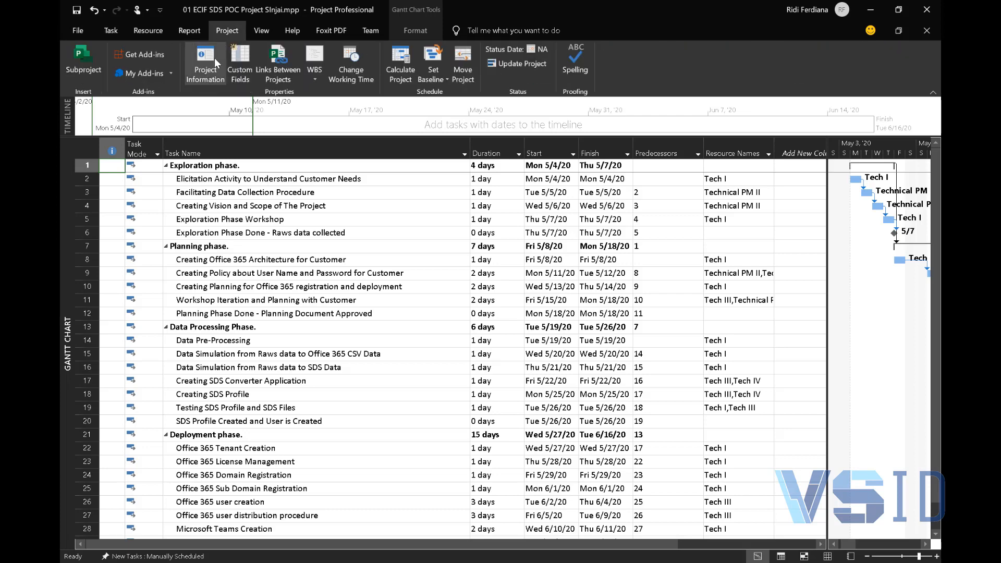
left_click(151, 29)
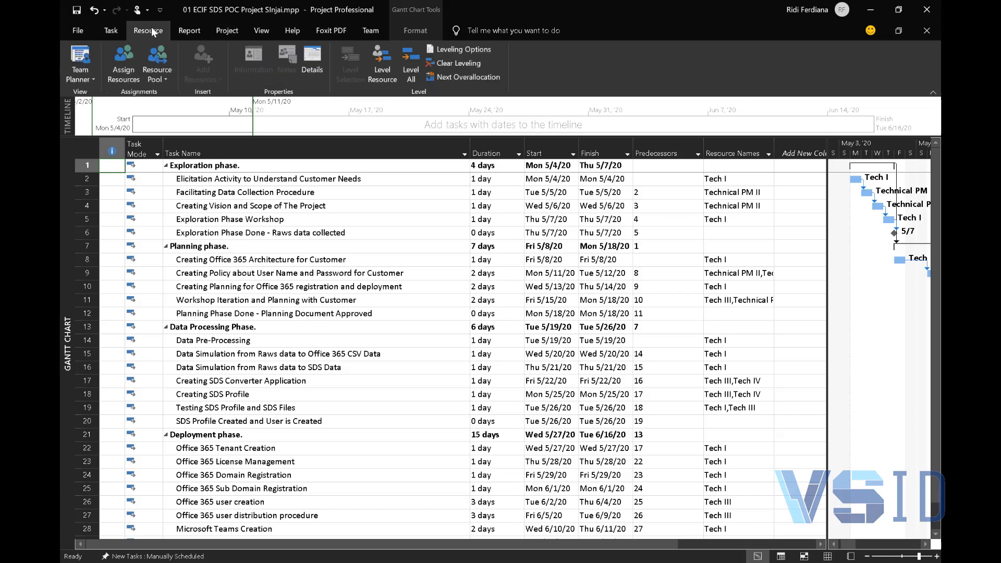
left_click(191, 30)
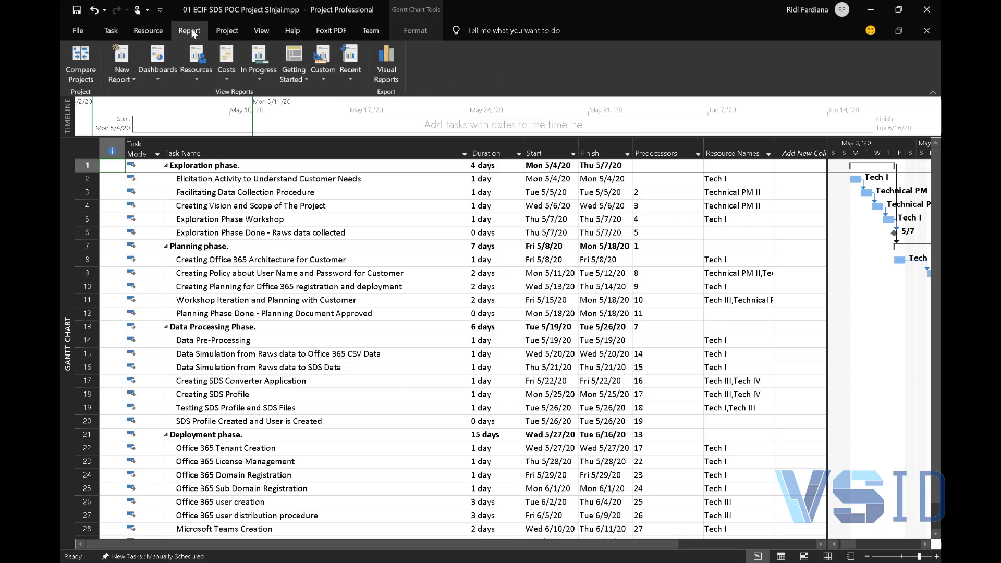
left_click(112, 30)
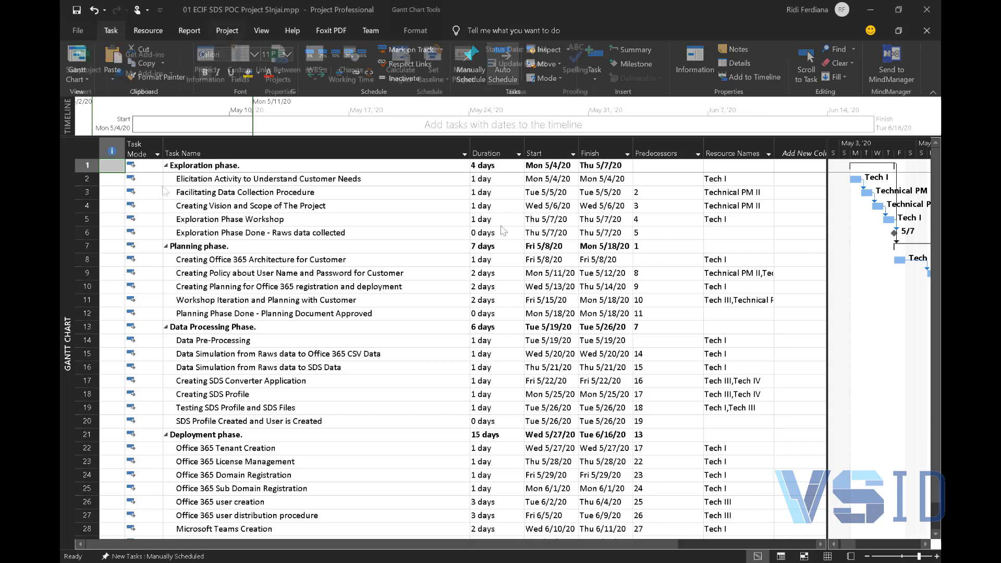
- Set the default baseline, Baseline, for the entire project
left_click(227, 30)
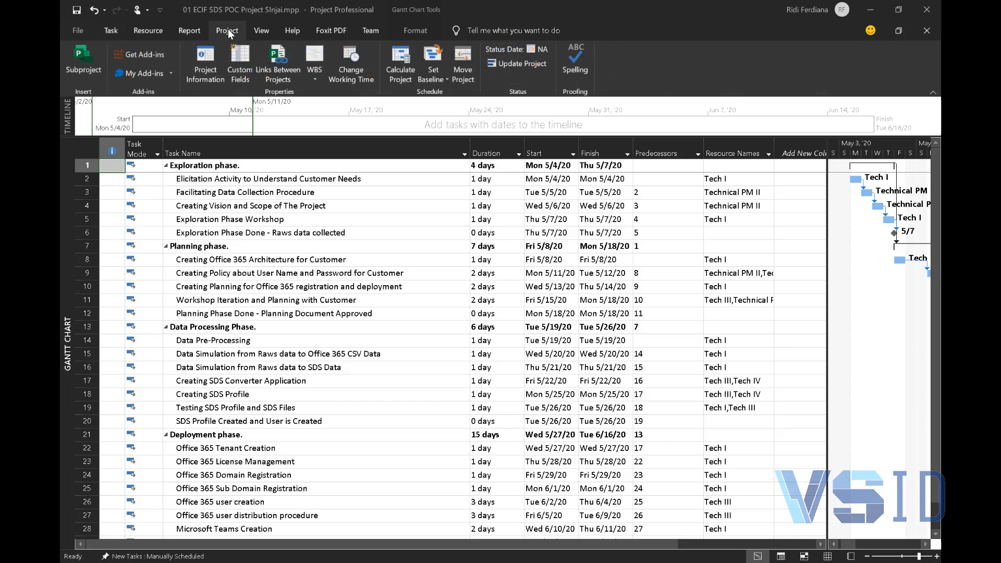
left_click(435, 75)
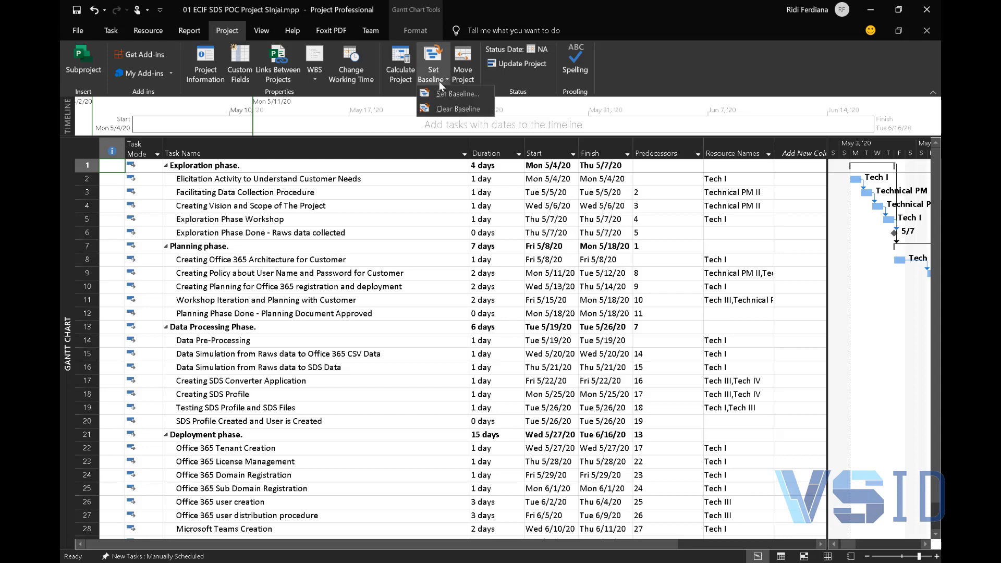
left_click(443, 93)
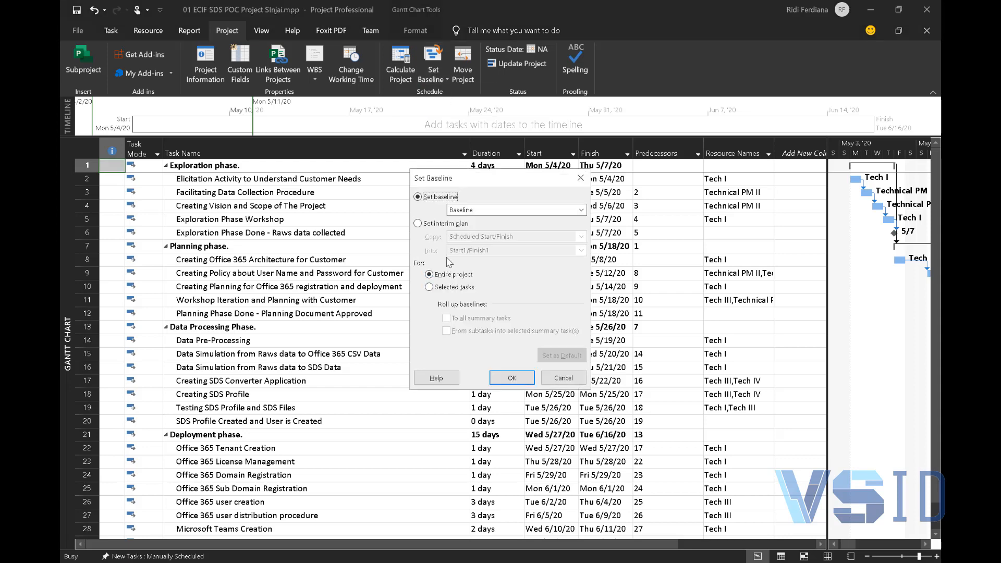
left_click(562, 210)
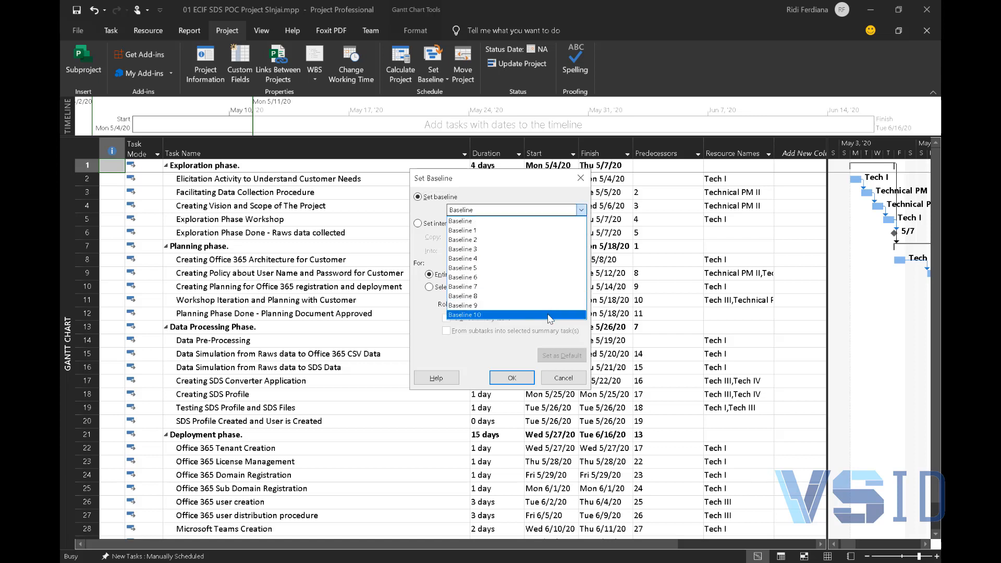
left_click(546, 190)
left_click(524, 209)
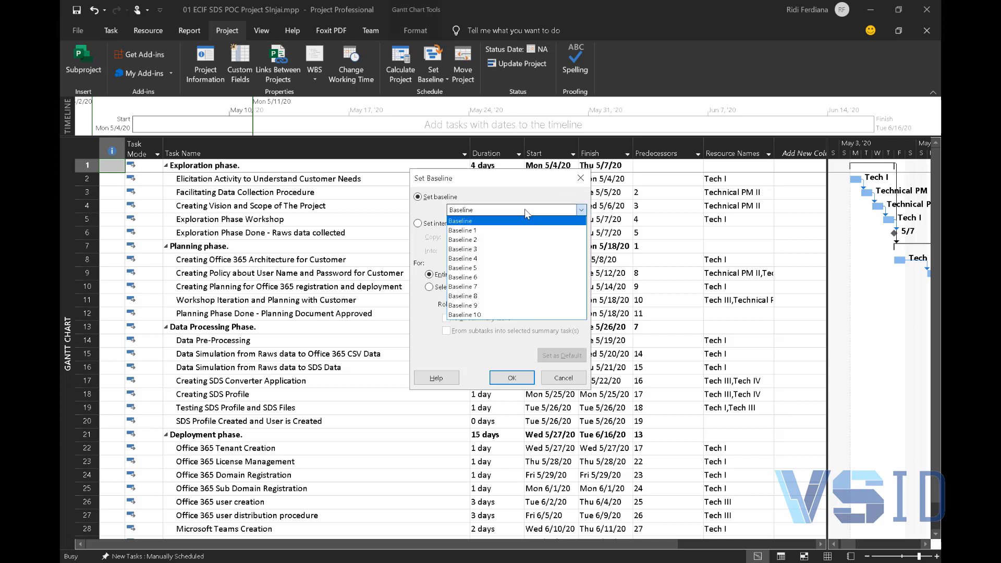
left_click(525, 208)
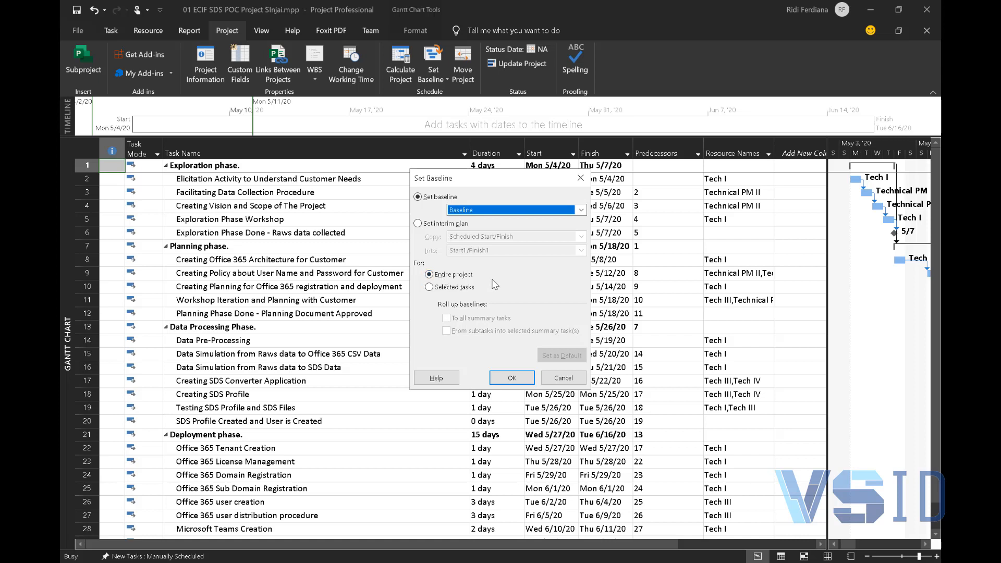
left_click(511, 378)
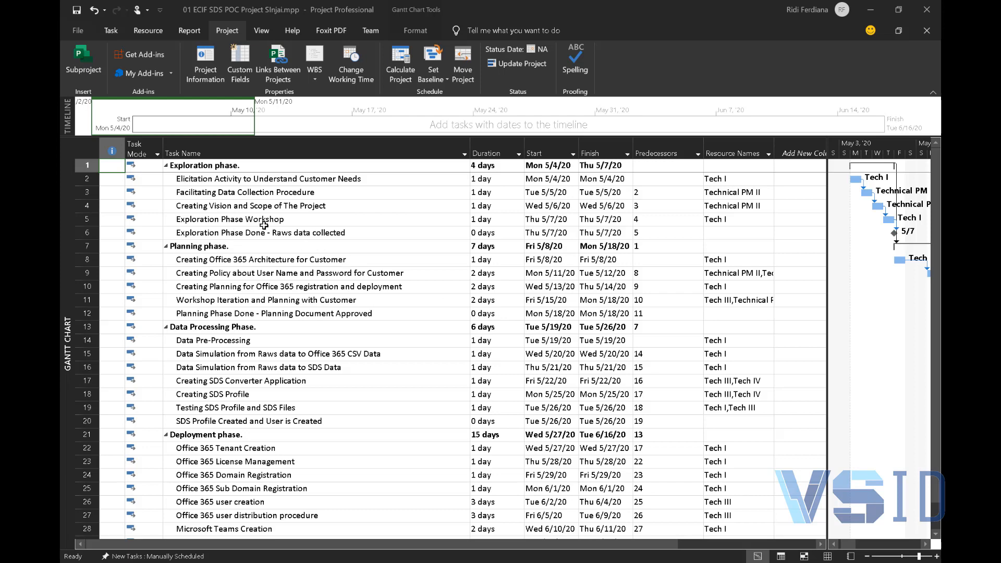
- Switch the project to the Tracking Gantt view and widen the task table to show its columns up to Add New Column
left_click(112, 31)
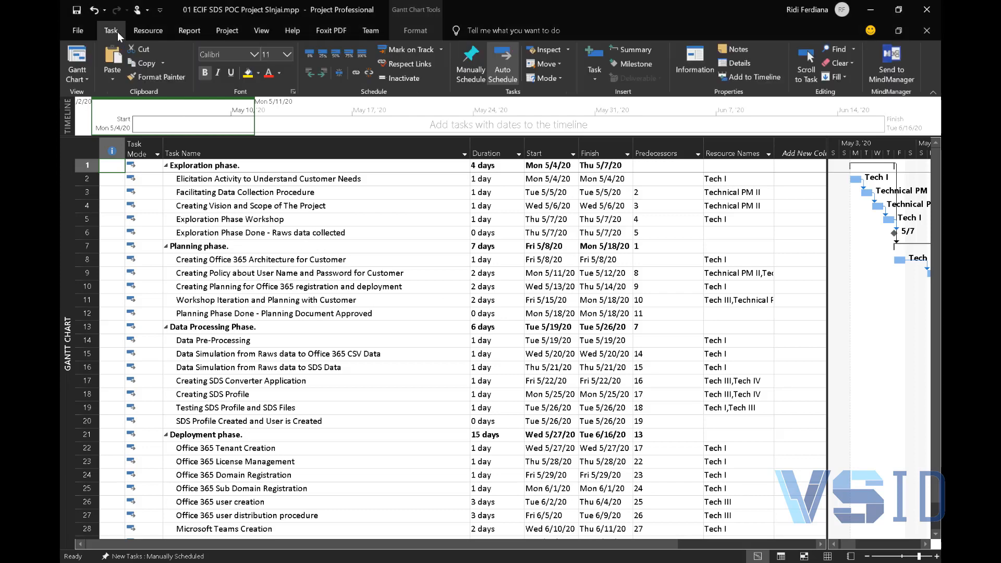
left_click(87, 78)
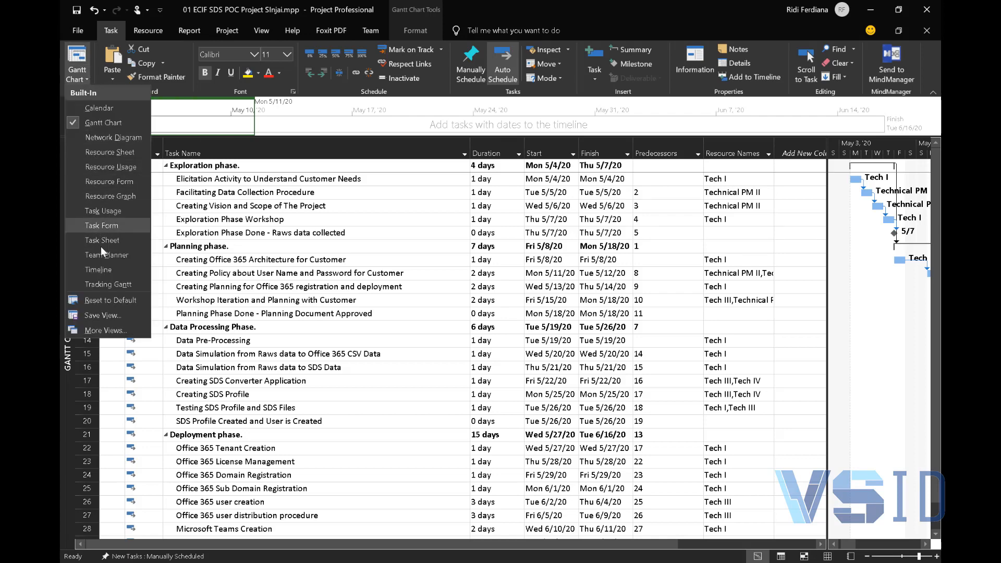
left_click(108, 283)
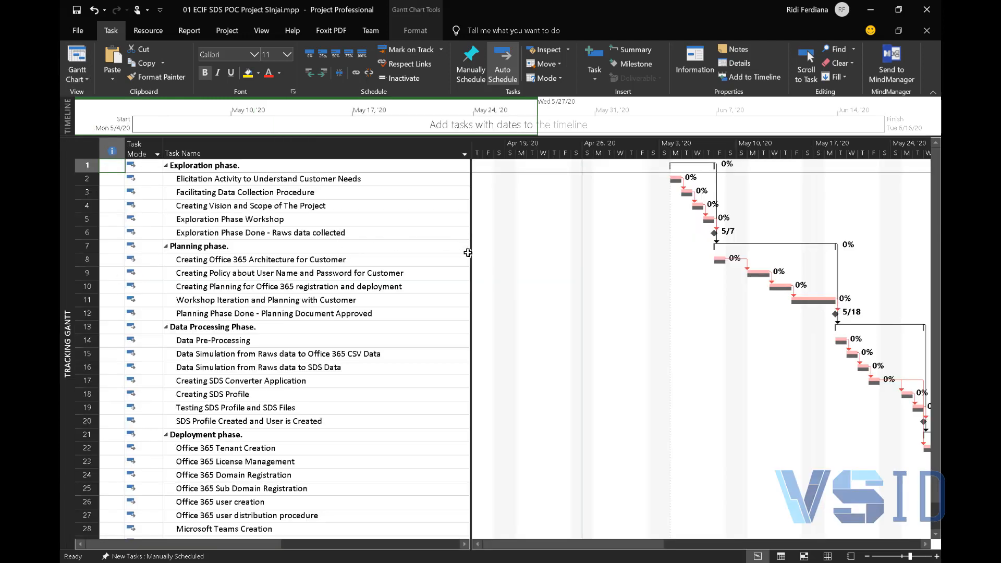
left_click_drag(467, 253, 852, 252)
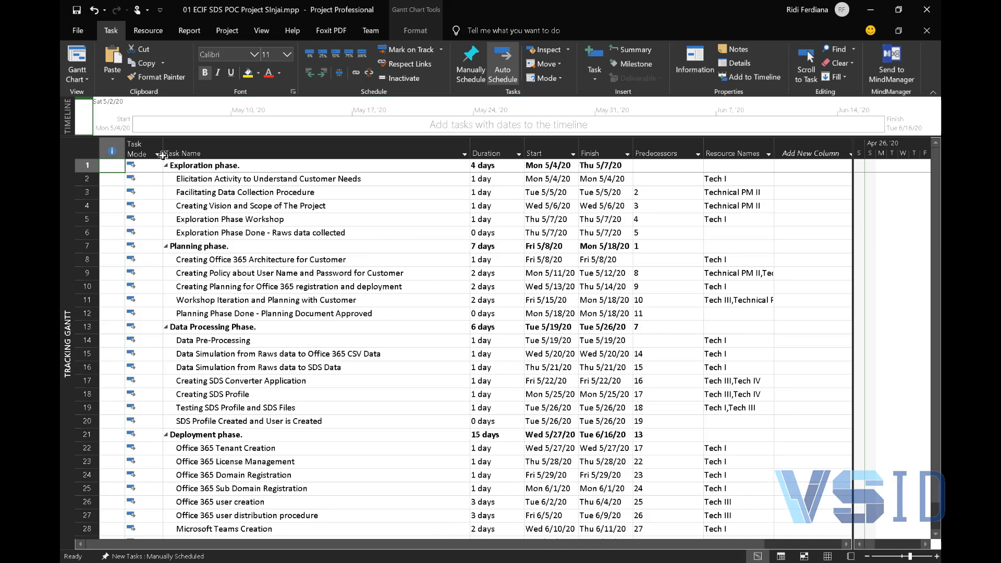
- Apply the Baseline task table to the Tracking Gantt view
left_click(81, 77)
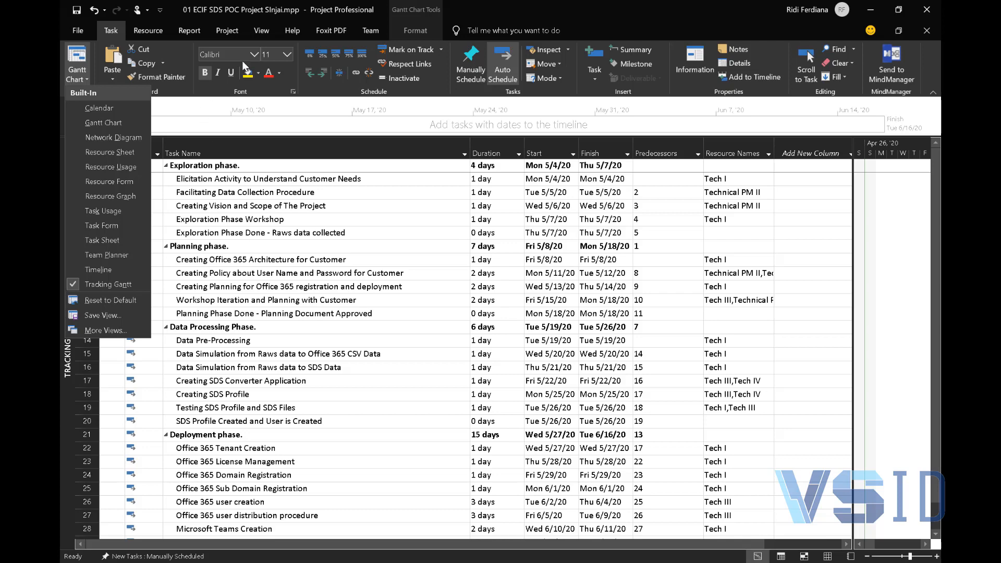
left_click(261, 30)
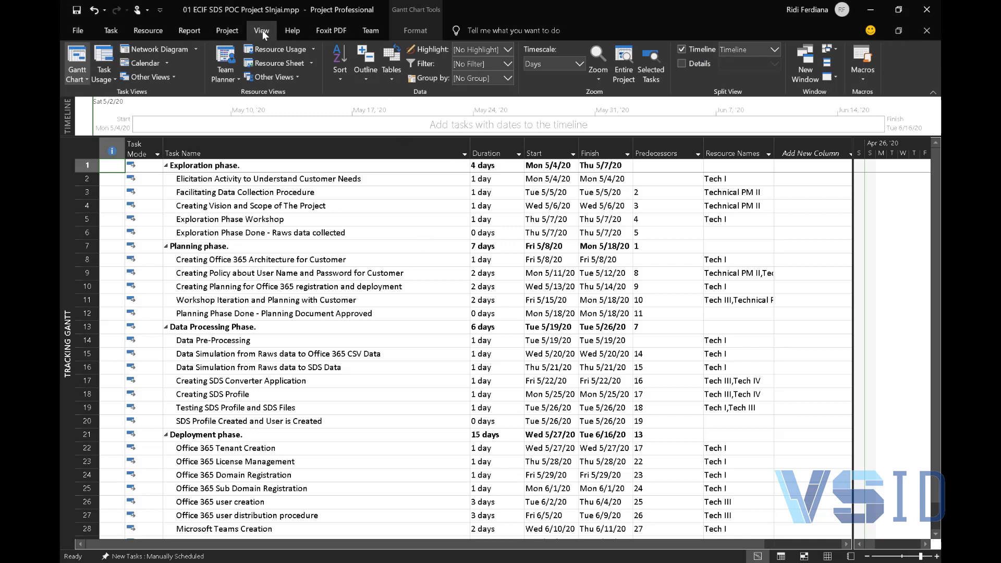
left_click(390, 80)
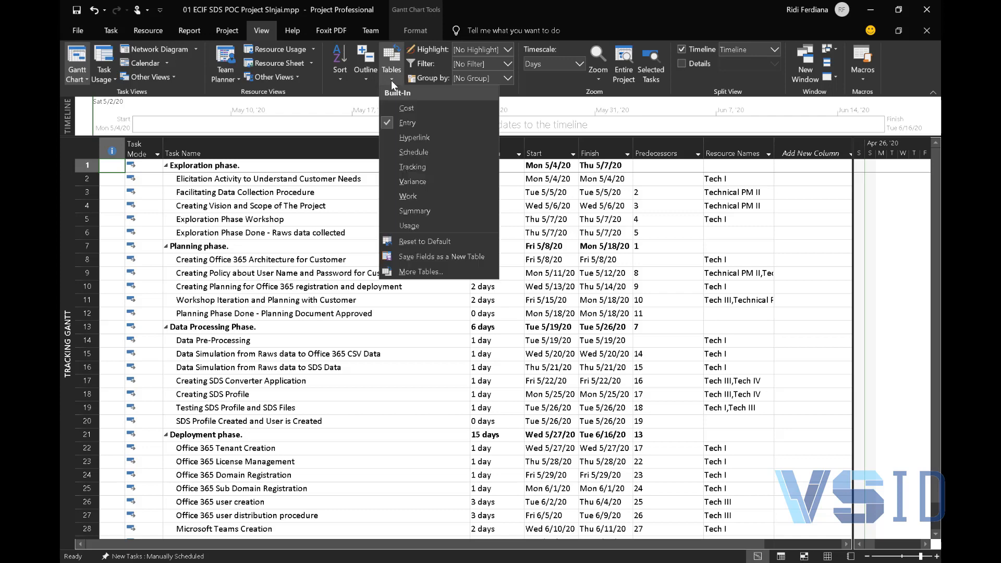
left_click(424, 271)
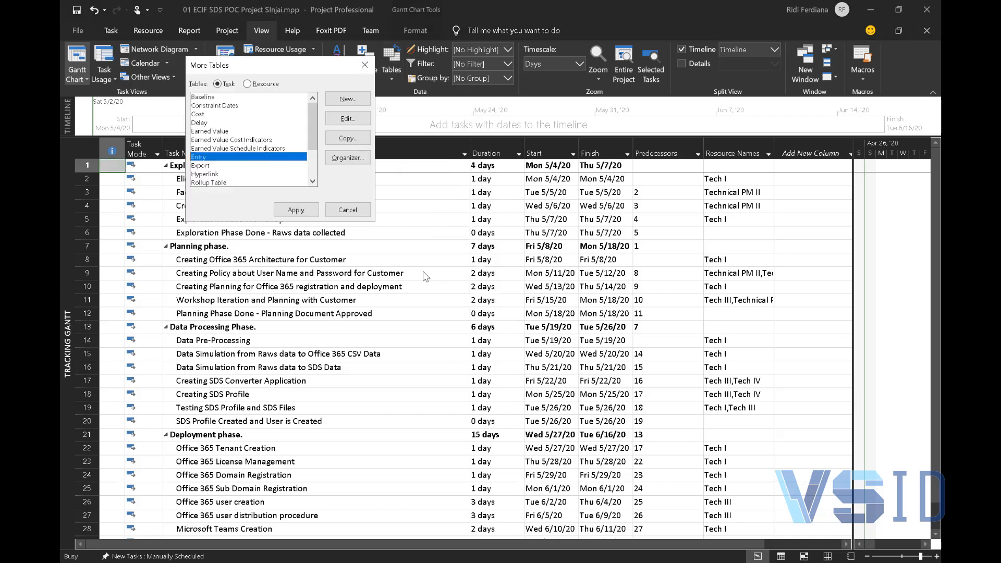
scroll(246, 141, "down", 1)
scroll(246, 141, "up", 1)
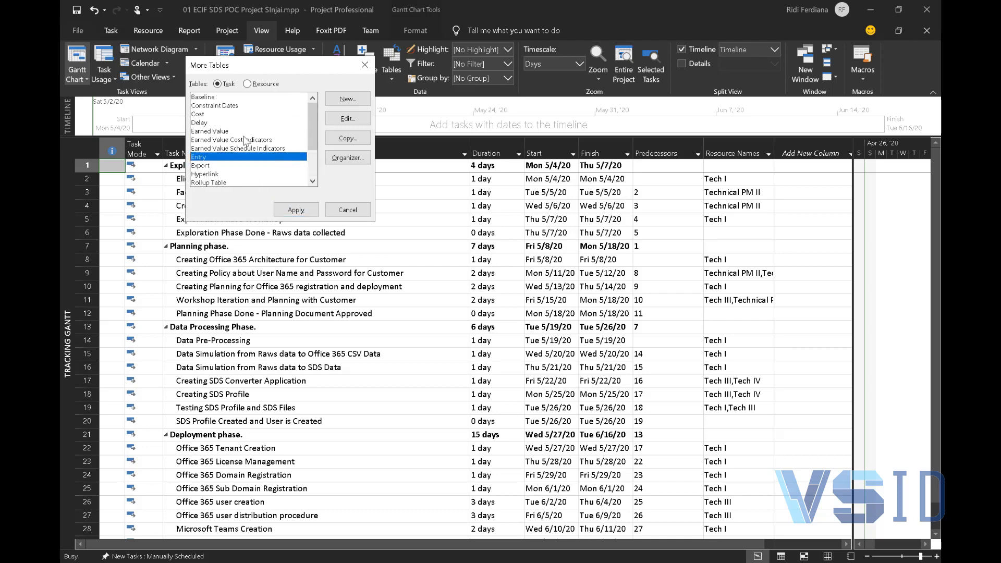
left_click(226, 98)
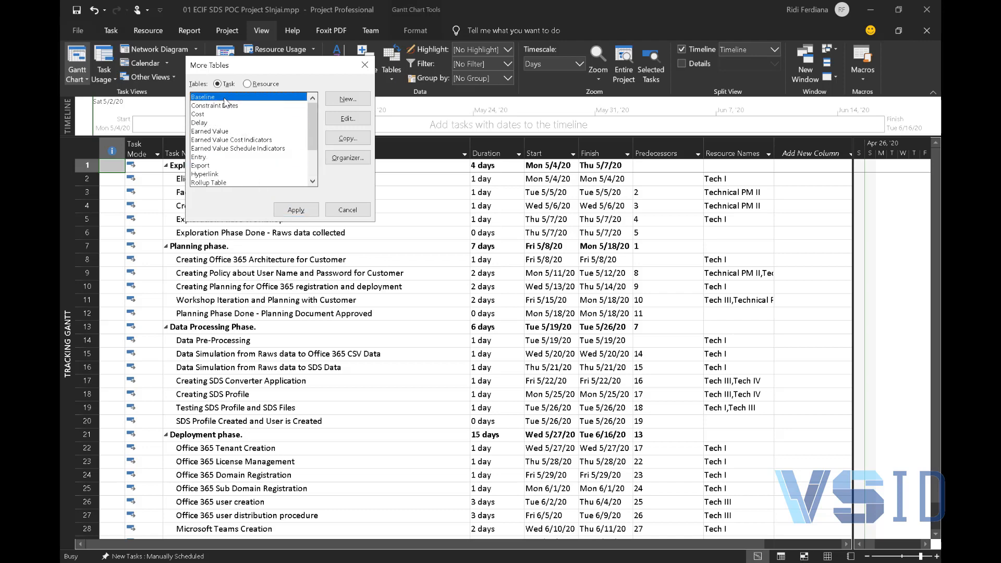
left_click(295, 210)
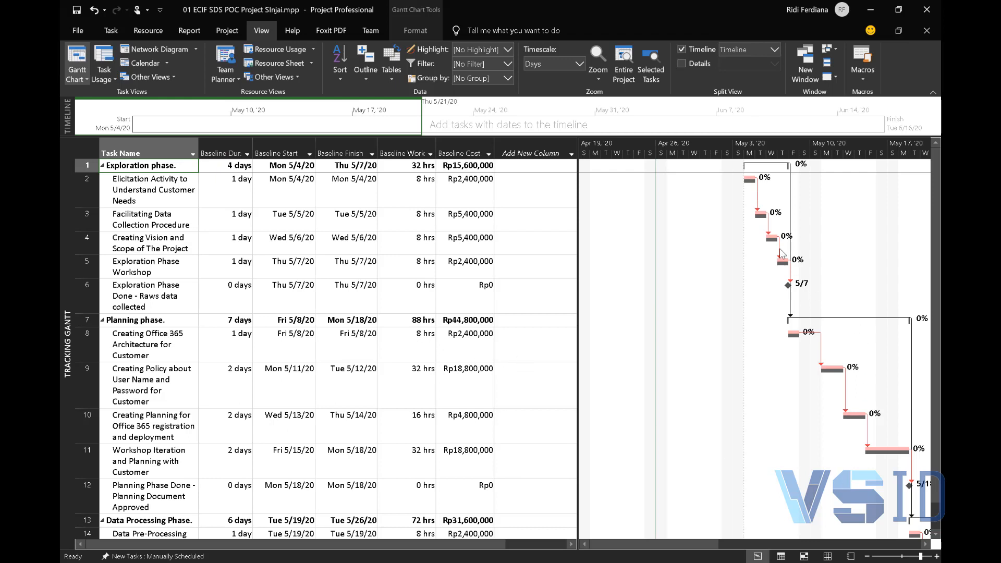
- Widen the table area and add Actual Start and Actual Finish columns after Baseline Cost
mouse_move(770, 245)
left_click_drag(577, 278, 738, 278)
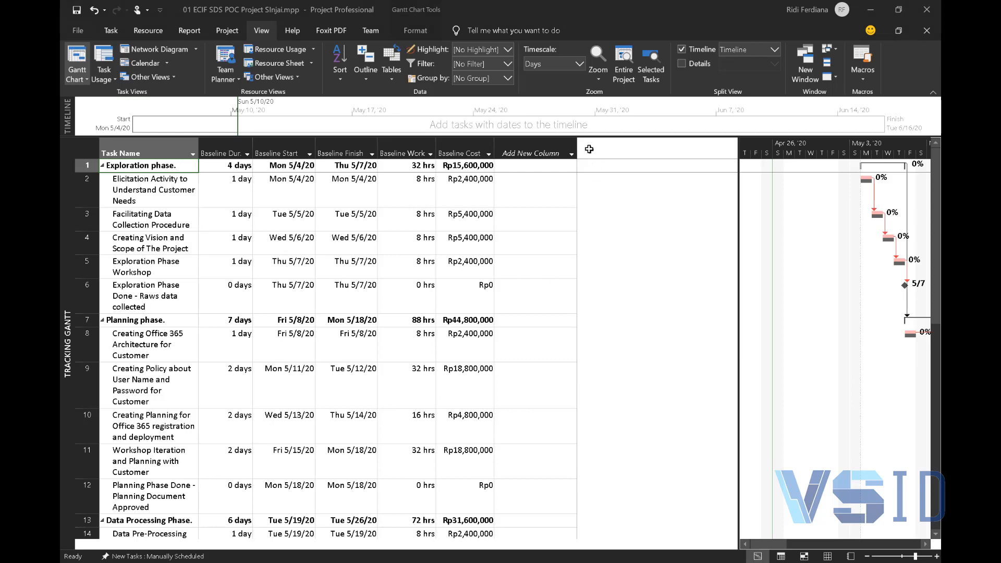
left_click(564, 145)
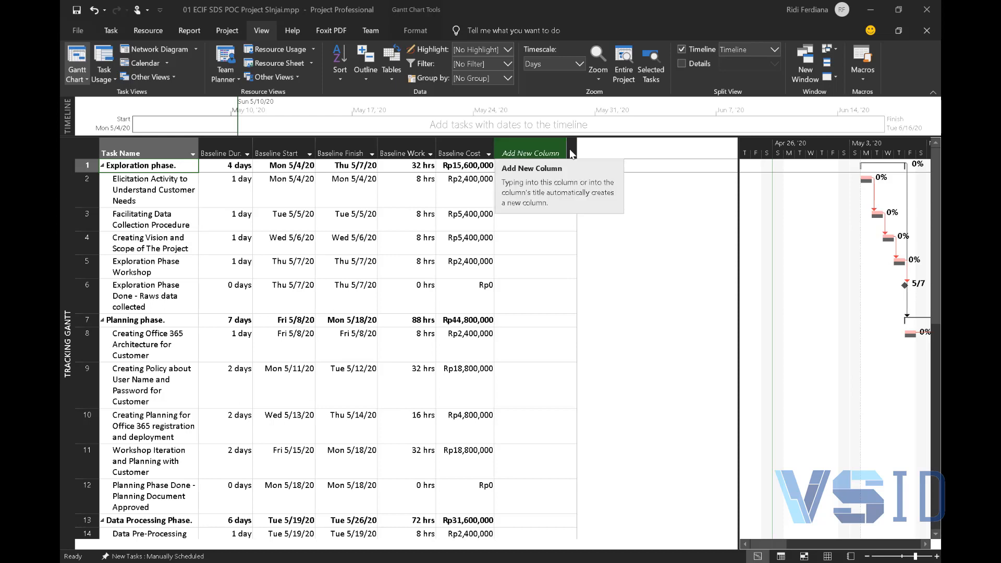
left_click(569, 152)
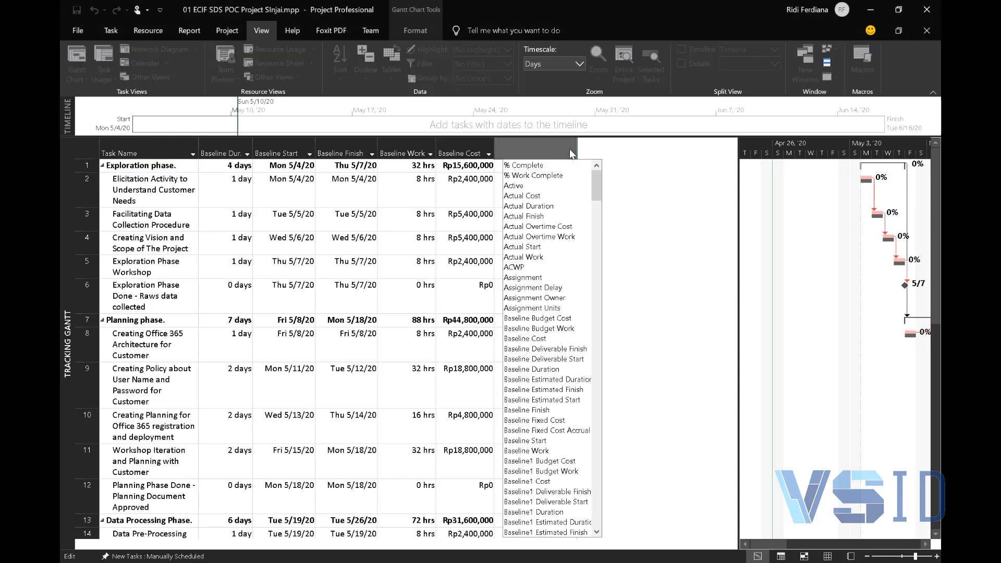
type("active")
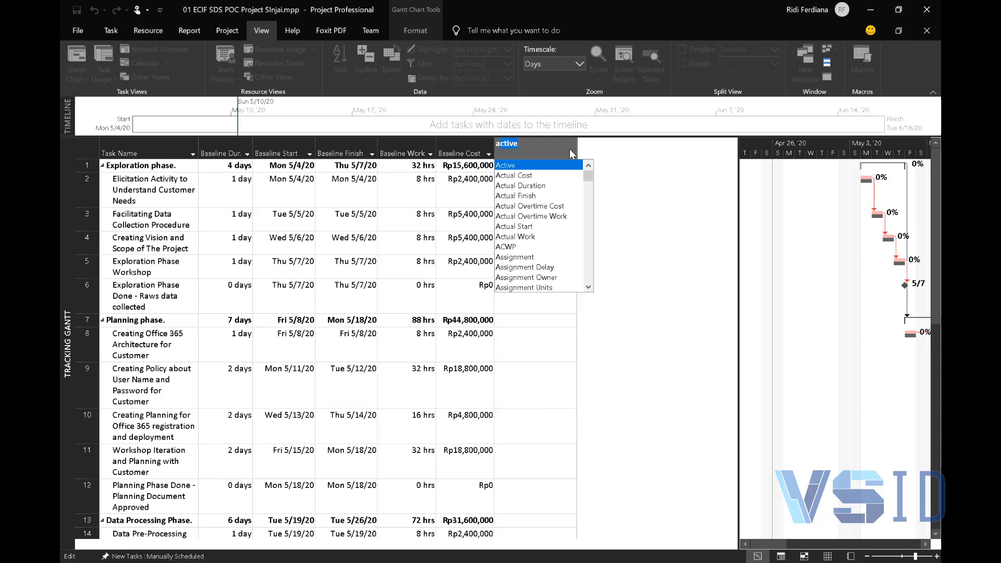
left_click(544, 228)
left_click(530, 202)
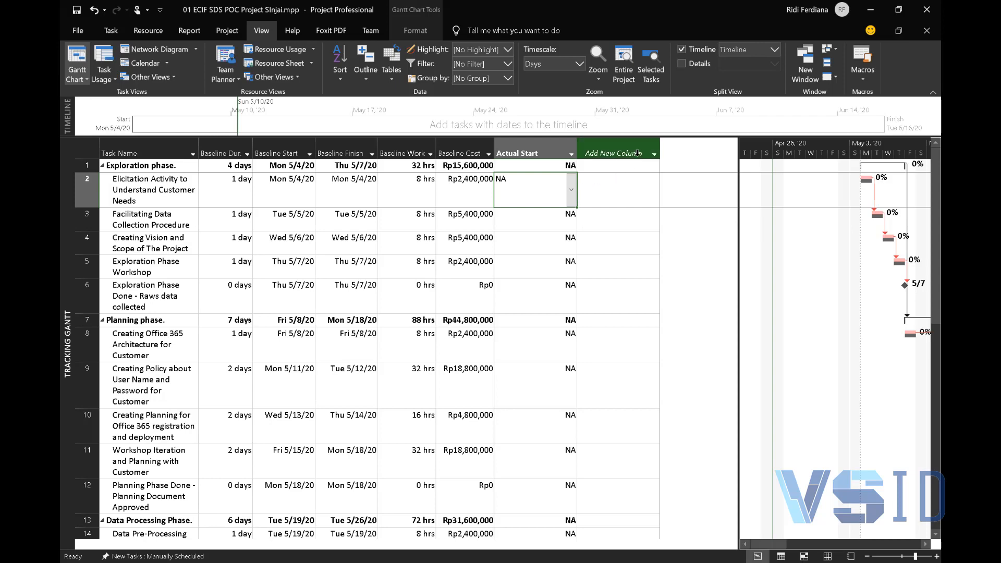
left_click(656, 157)
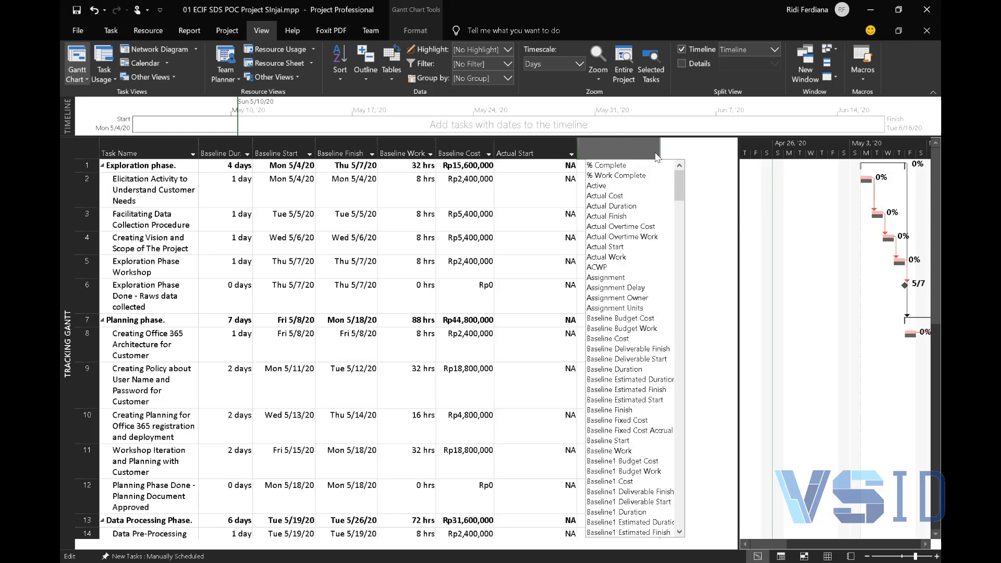
left_click(649, 216)
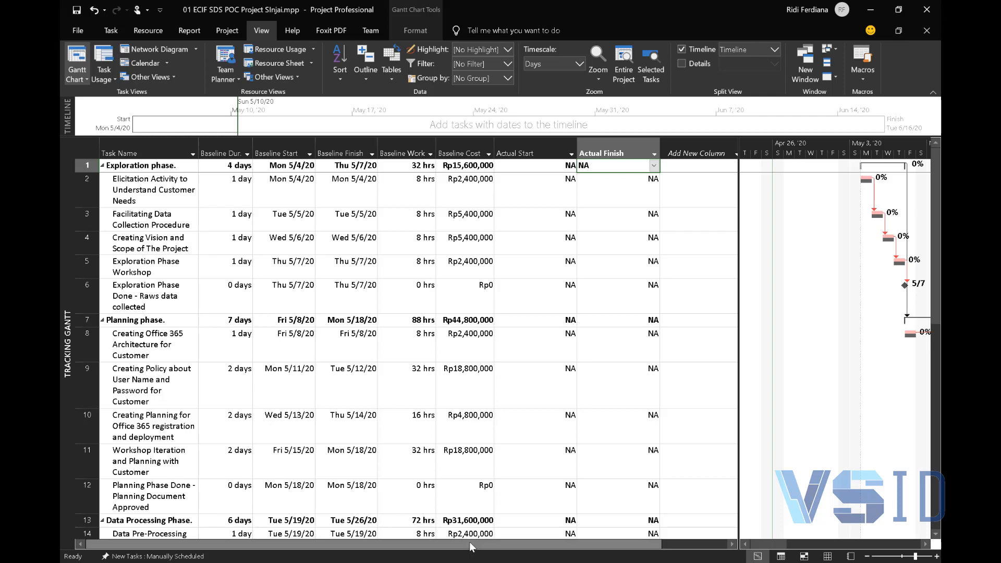
- Add Actual Cost and % Complete columns after Actual Finish in the baseline table
left_click_drag(472, 544, 538, 545)
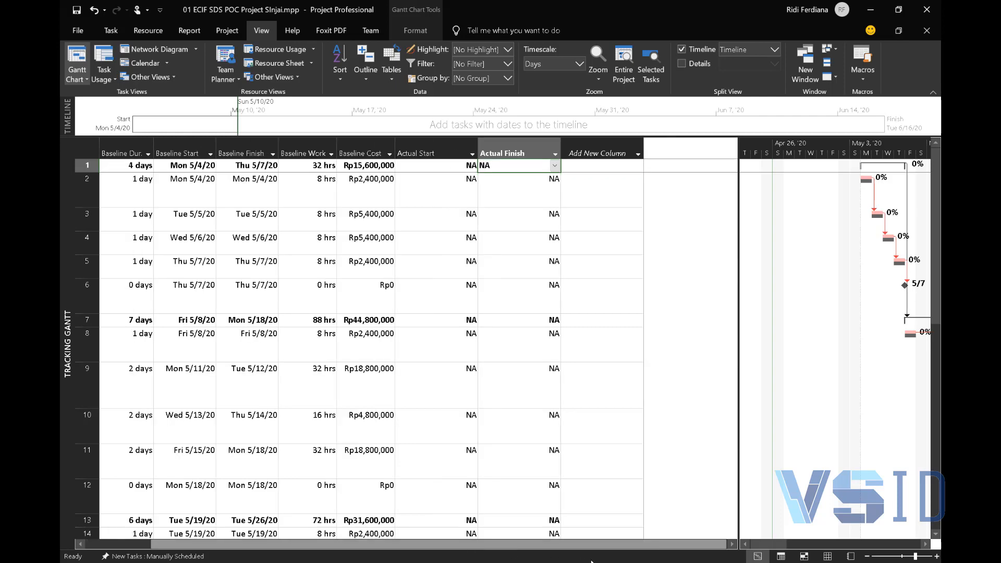
left_click(638, 154)
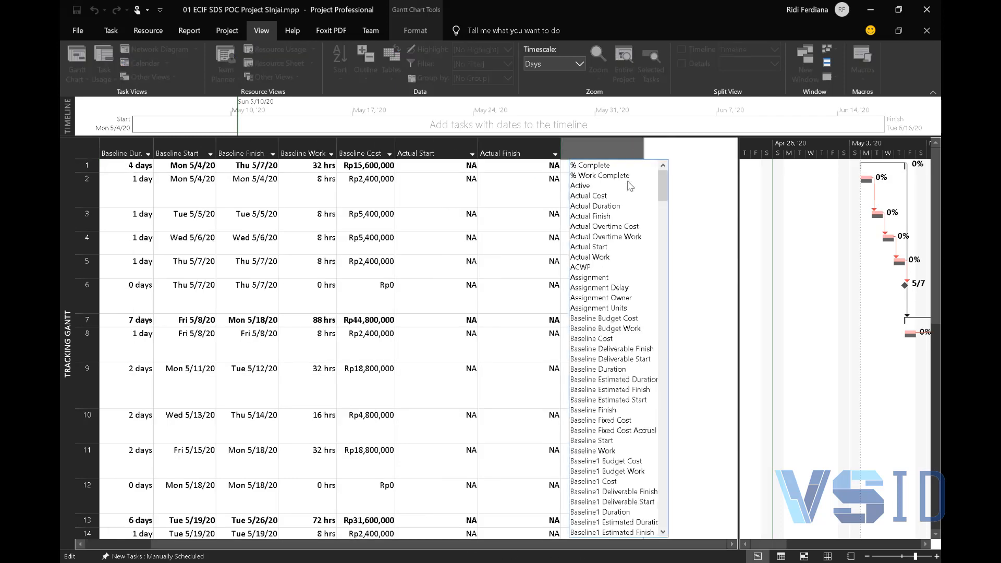
left_click(719, 151)
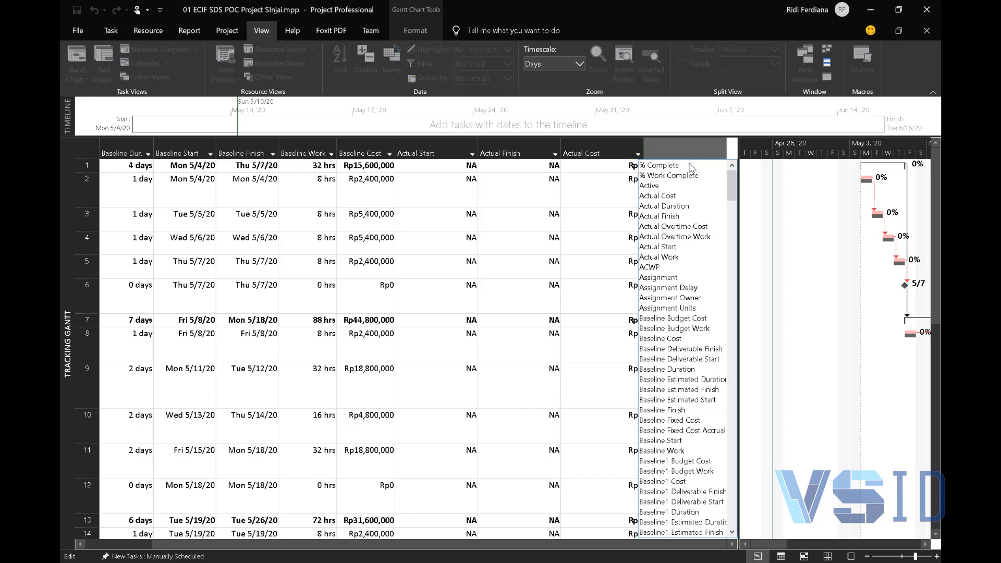
left_click(691, 167)
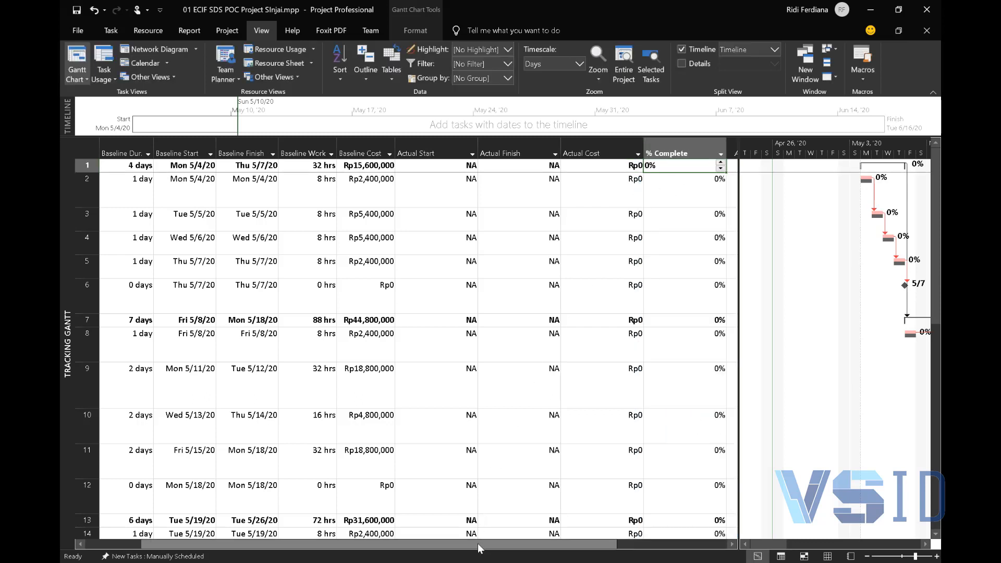
- Add a % Work Complete column after % Complete in the baseline table
left_click_drag(477, 543, 630, 551)
left_click(687, 148)
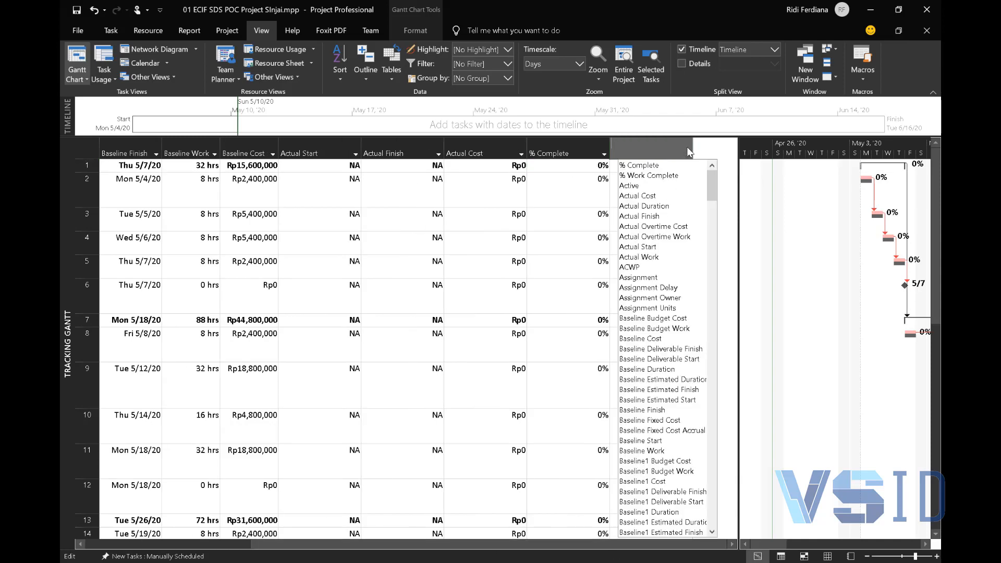
left_click(680, 175)
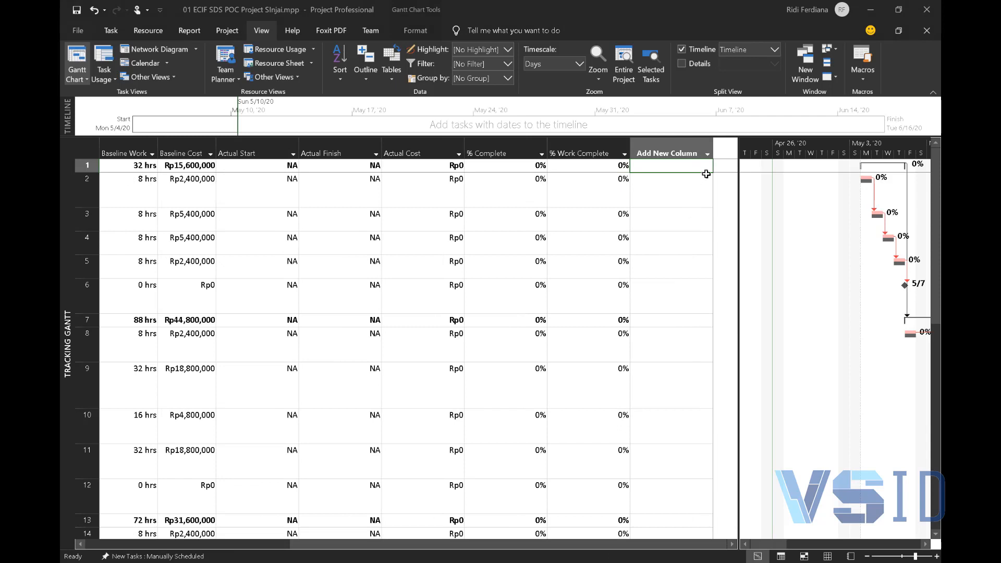
- Add Start Variance and Finish Variance columns after % Work Complete
left_click(709, 156)
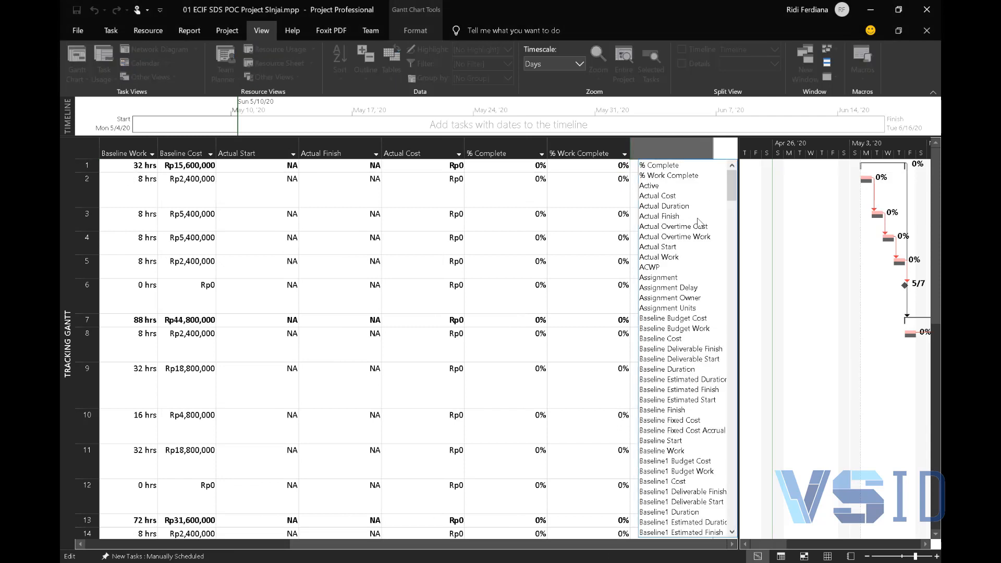
type("start")
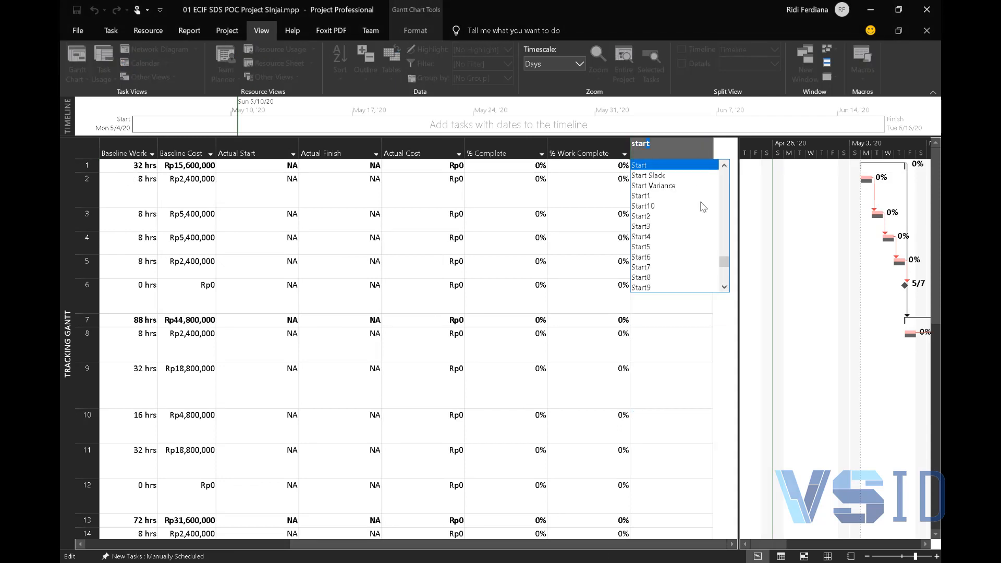
left_click(683, 186)
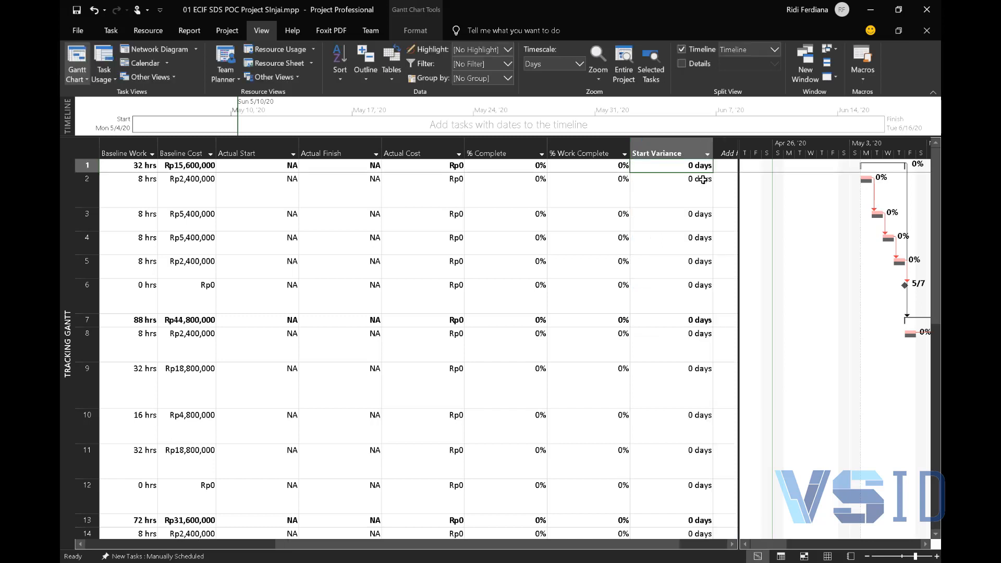
left_click_drag(555, 553, 602, 553)
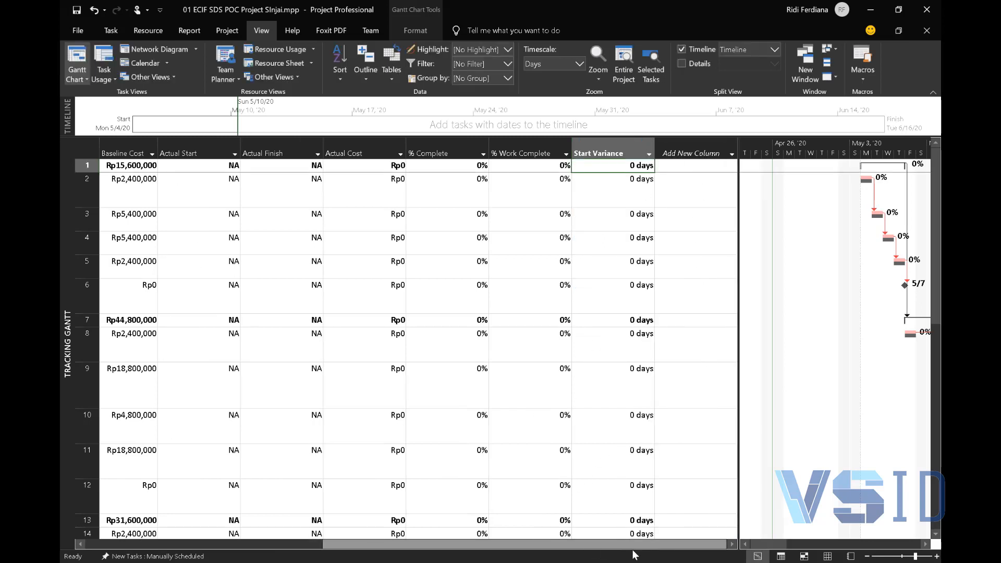
left_click(731, 152)
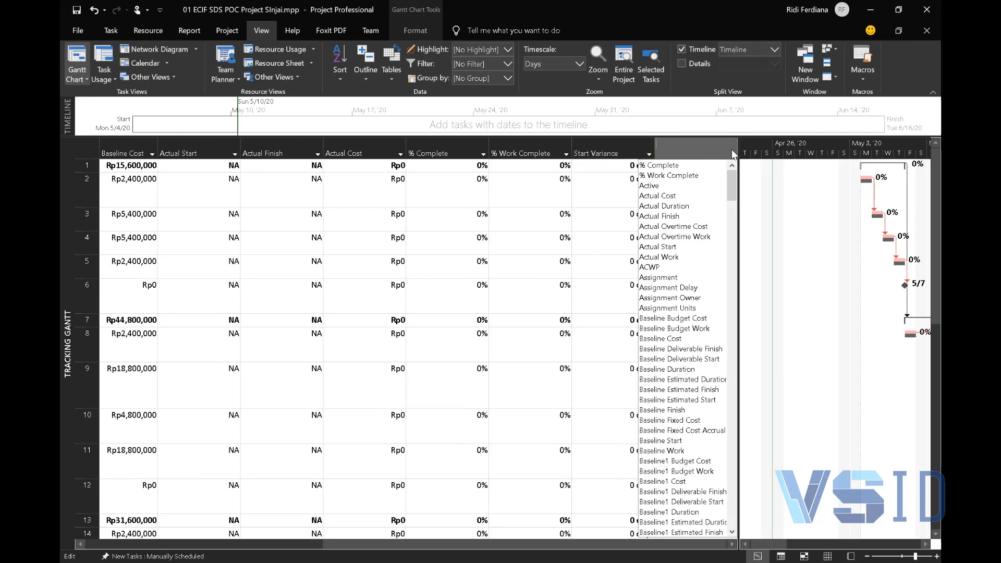
type("finish")
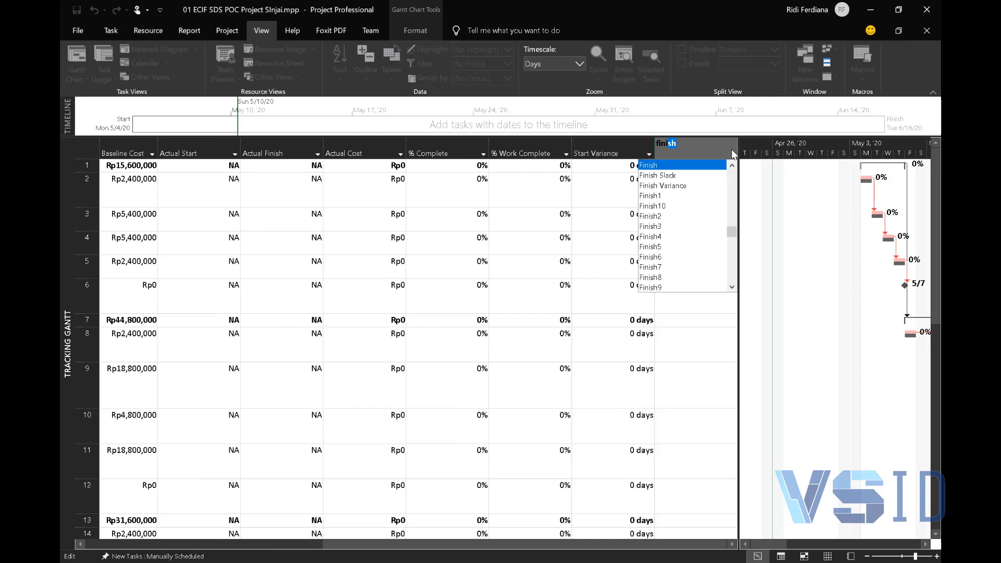
left_click(681, 186)
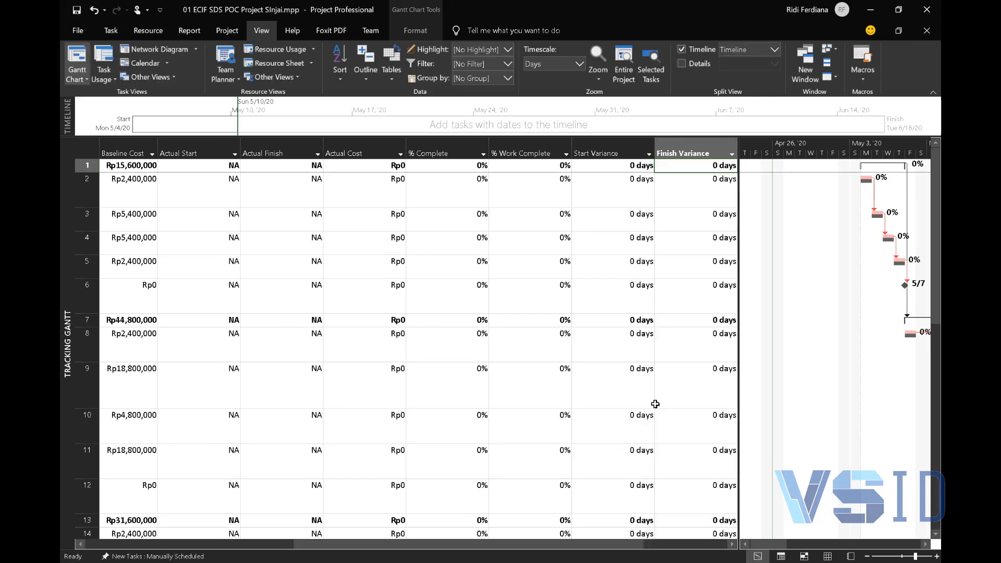
left_click_drag(632, 552, 672, 553)
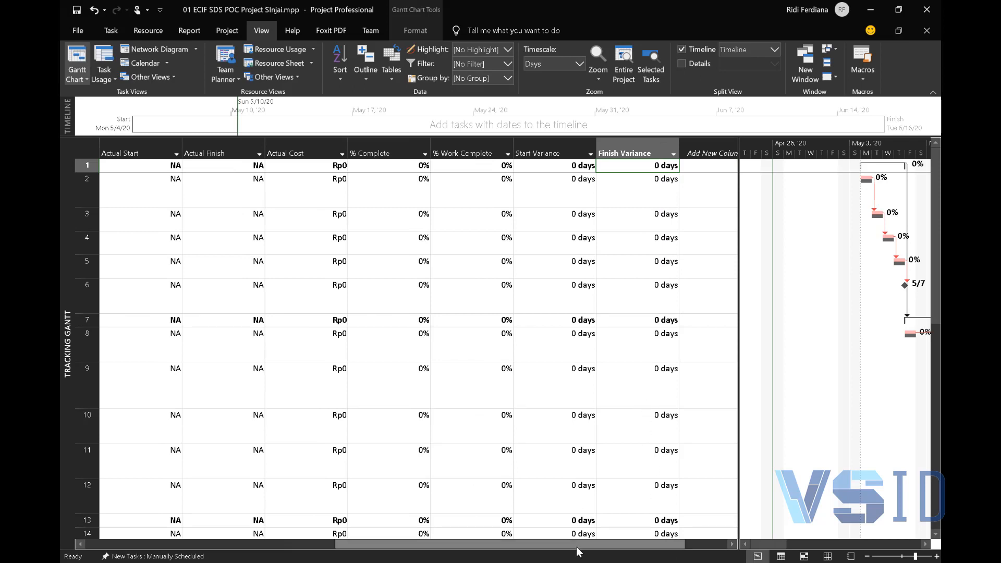
- Set the Actual Start of task 2, Elicitation Activity to Understand Customer Needs, to Wed 5/6/20
left_click_drag(578, 554, 333, 550)
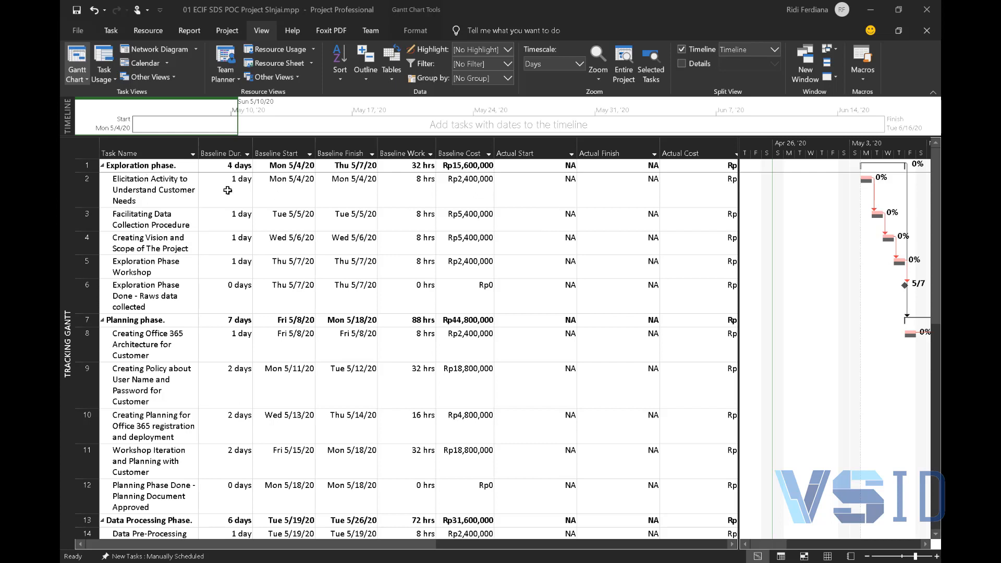
left_click(534, 201)
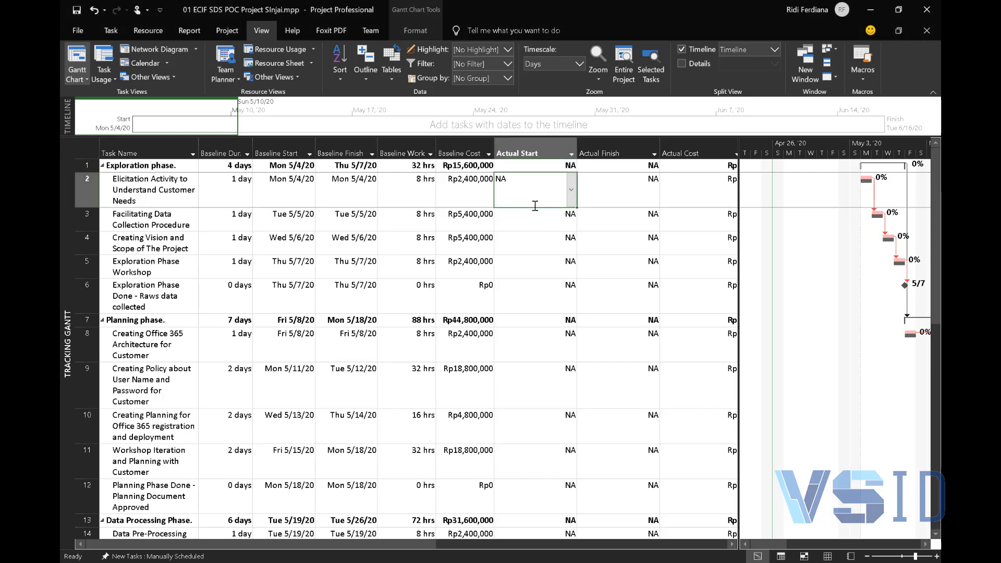
left_click(573, 200)
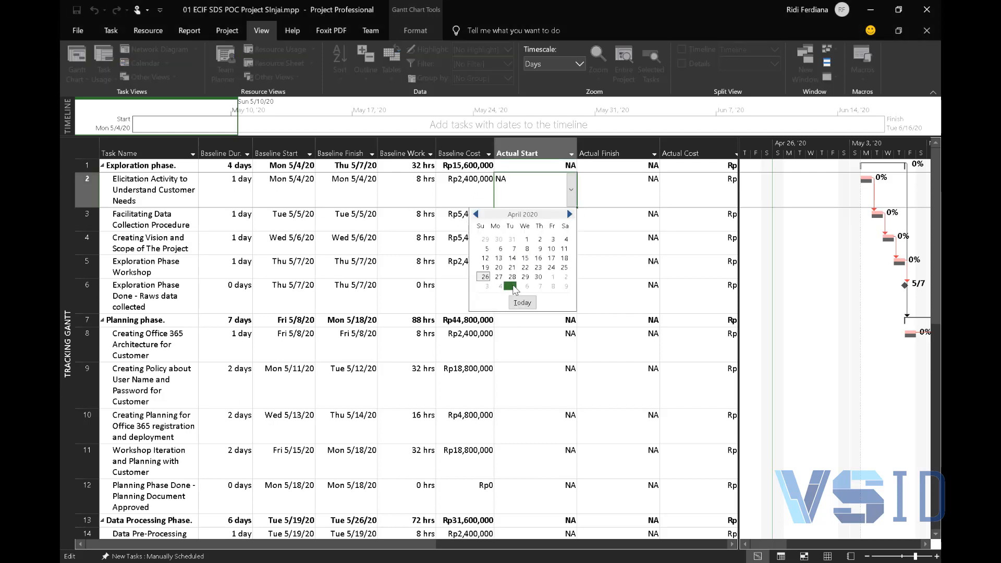
left_click(525, 286)
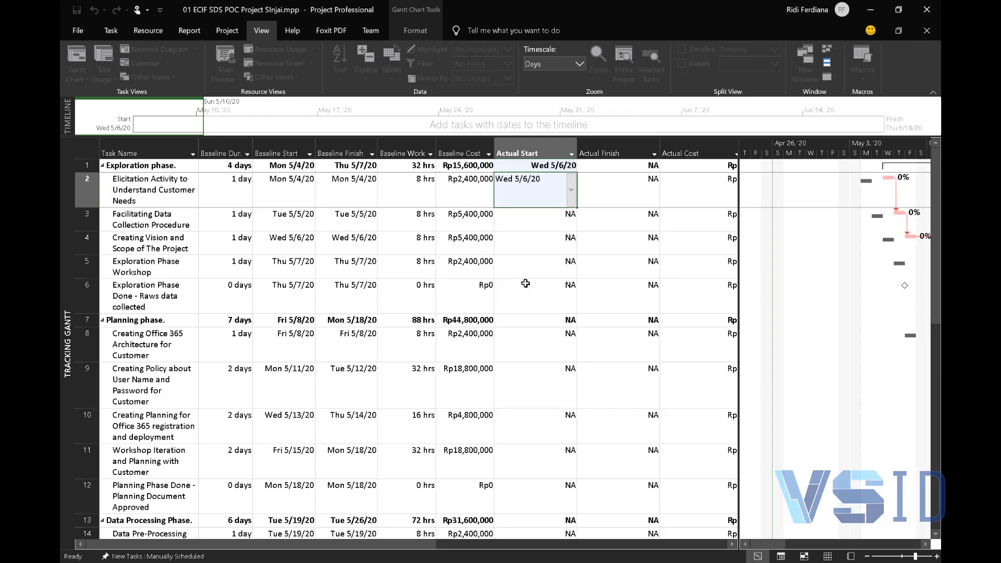
- Compare task 2's baseline start and finish with its actual start and its start and finish variances
left_click(603, 194)
key("Tab")
key("Tab")
key("Tab")
key("Tab")
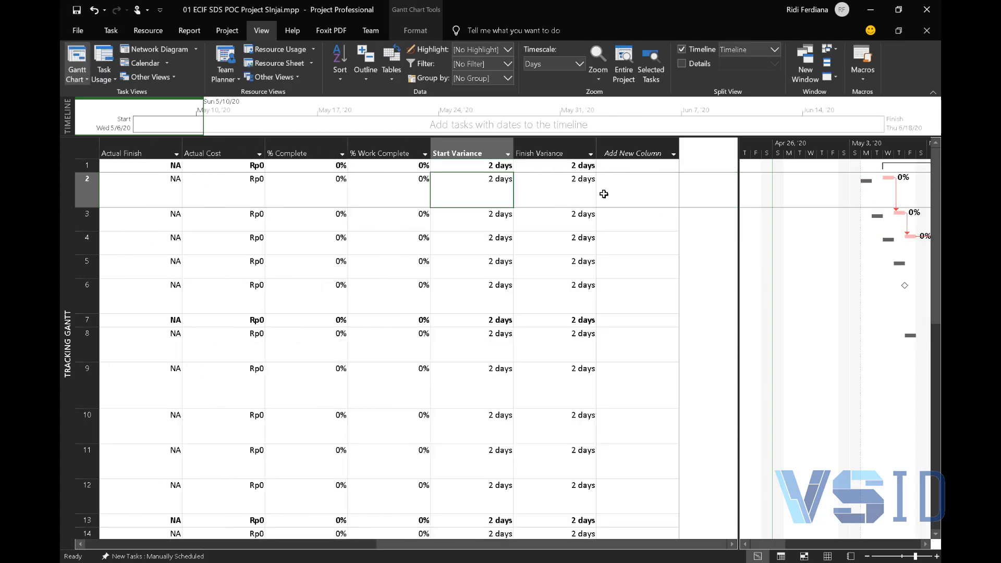
key("shift+Tab")
key("shift+Tab")
key("shift+Tab")
key("shift+Tab")
key("shift+Tab")
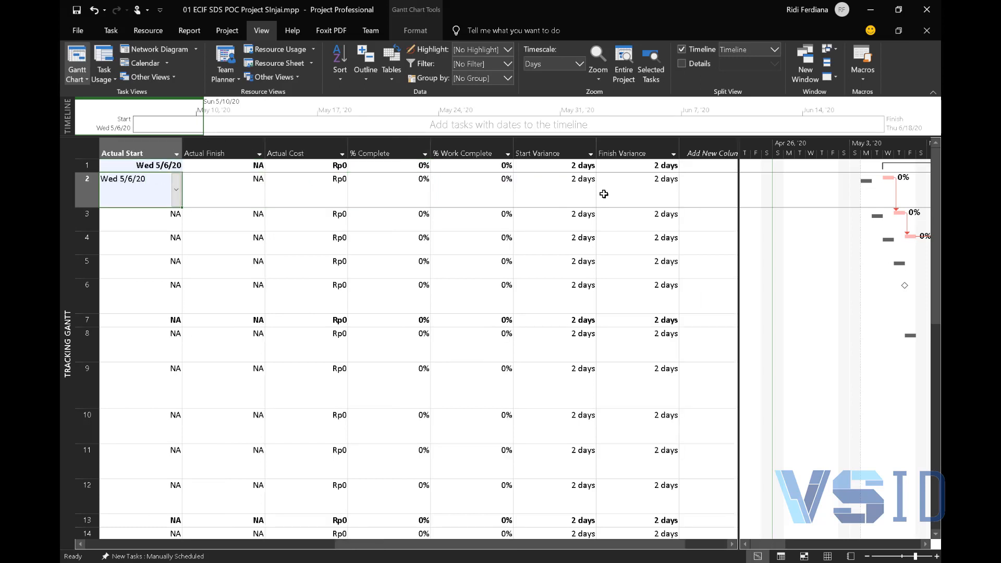
key("shift+Tab")
key("shift+Tab")
key("shift+Tab")
key("shift+Tab")
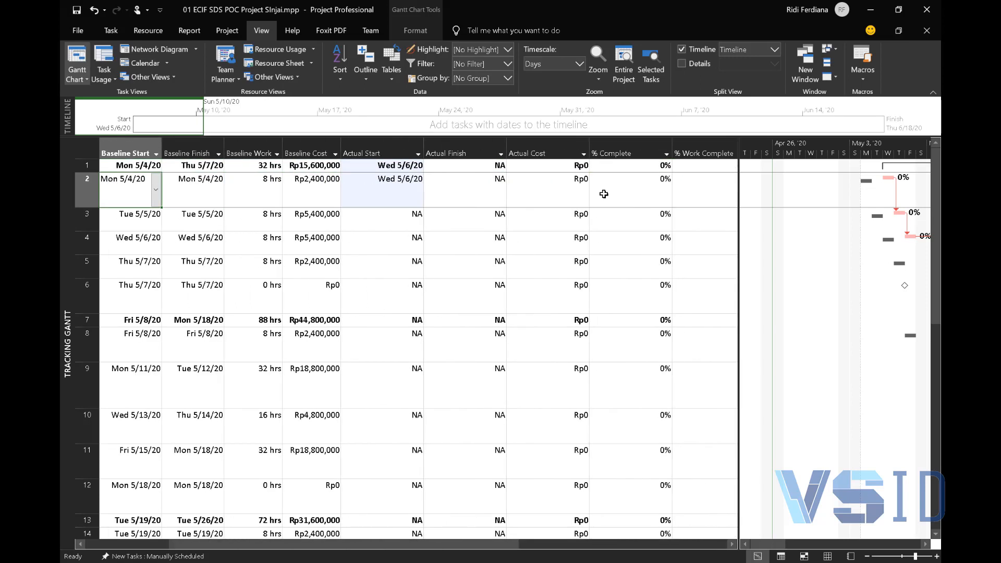
key("Tab")
key("Tab")
key("Tab")
key("Tab")
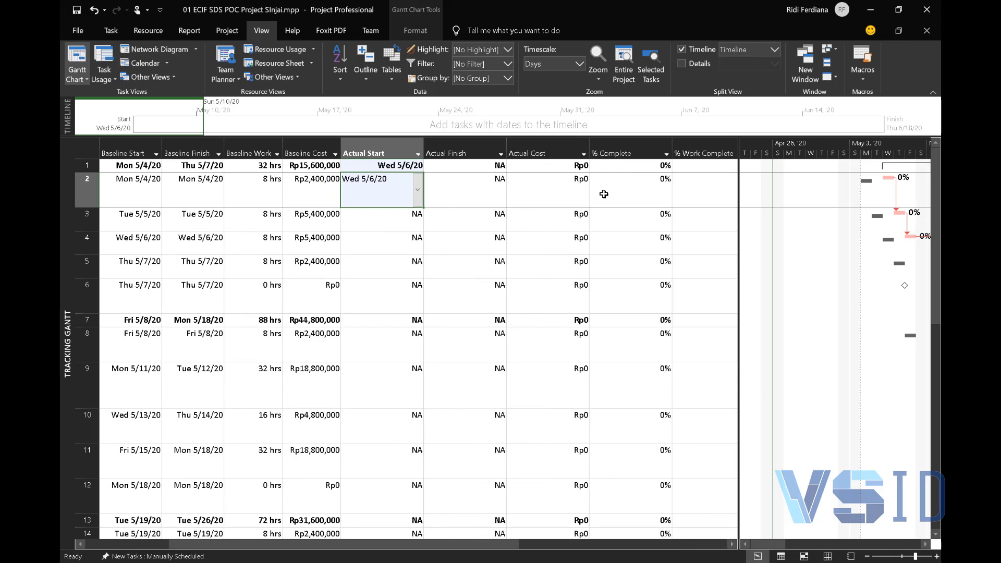
key("shift+Tab")
key("shift+Tab")
key("shift+Tab")
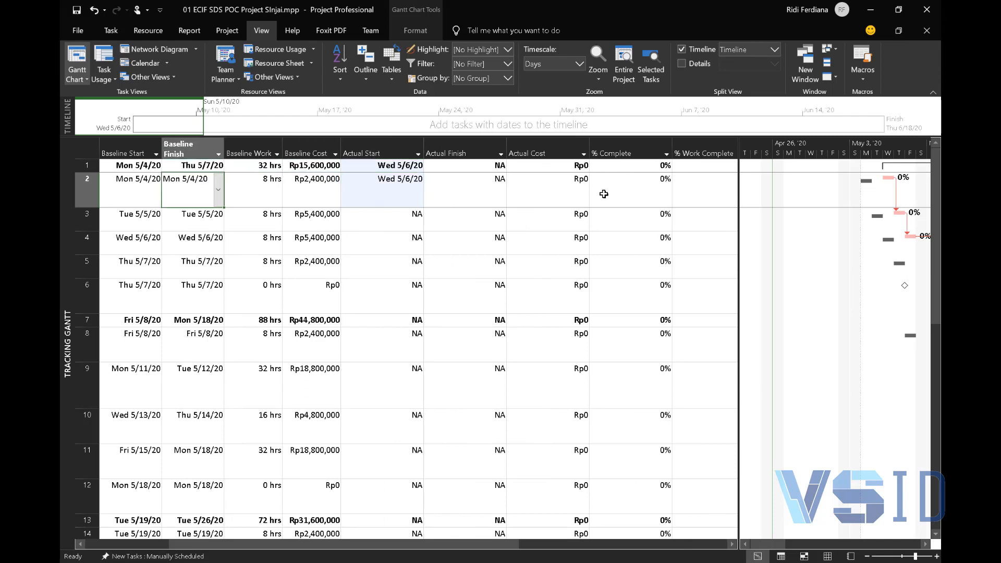
key("Tab")
key("Tab")
key("Tab")
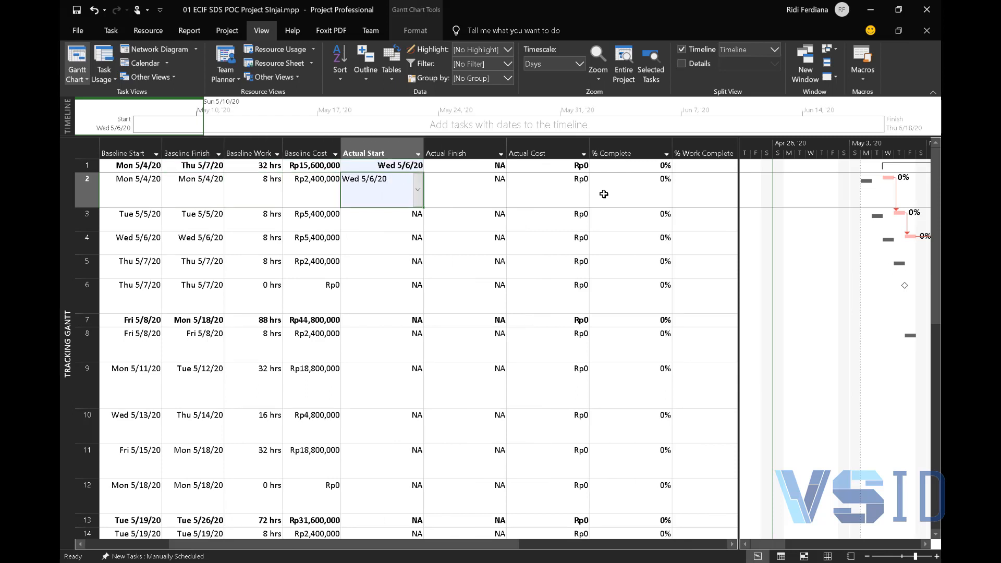
- Set the Actual Finish of task 2, Elicitation Activity to Understand Customer Needs, to Wed 5/6/20
left_click(463, 189)
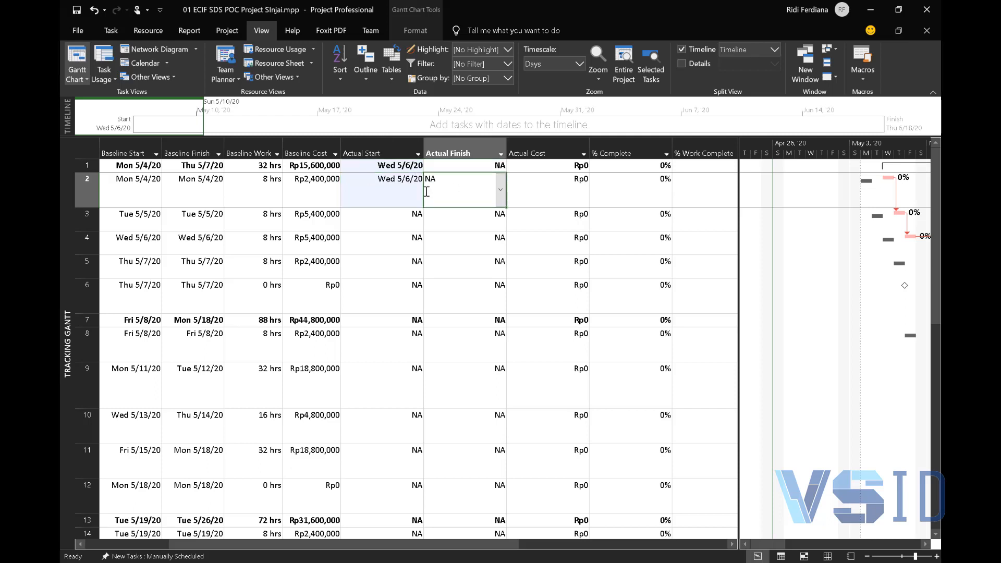
left_click(501, 189)
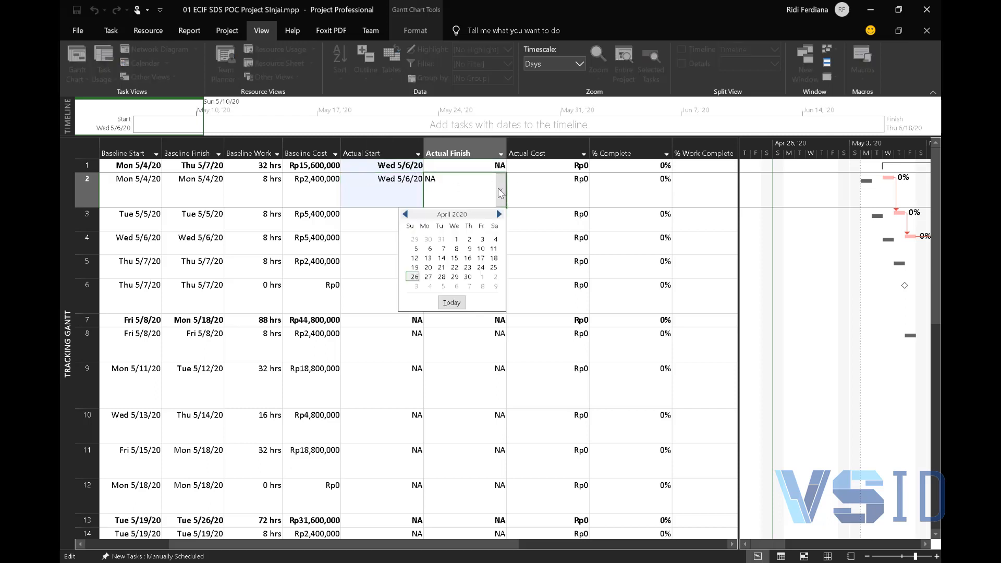
left_click(453, 286)
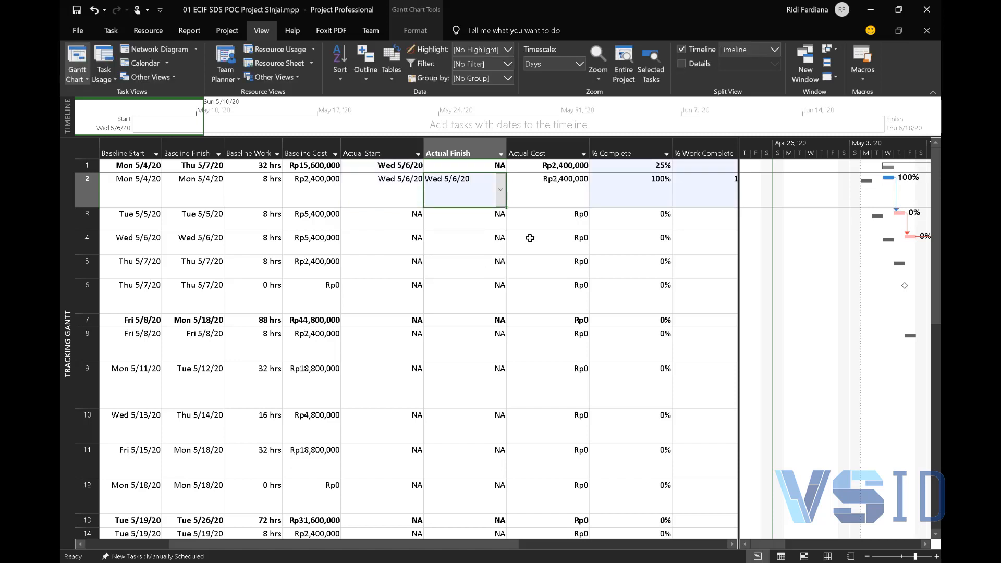
- Examine task 2's baseline and actual dates, costs, completion percentages and variances across the table
key("Left")
key("Left")
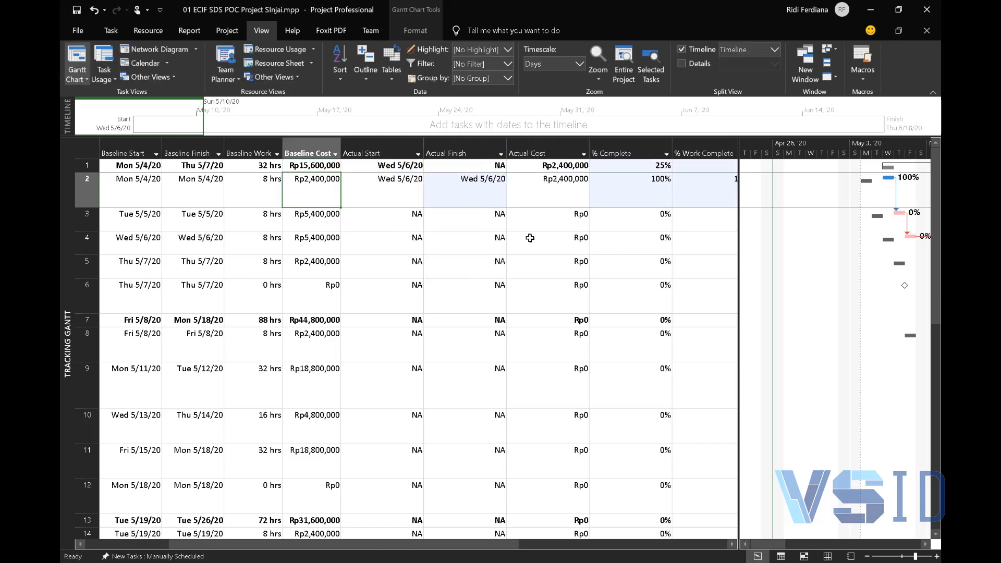
key("Right")
key("Right")
key("Right")
key("Left")
key("Left")
key("Left")
key("Right")
key("Right")
key("Right")
key("Right")
key("Right")
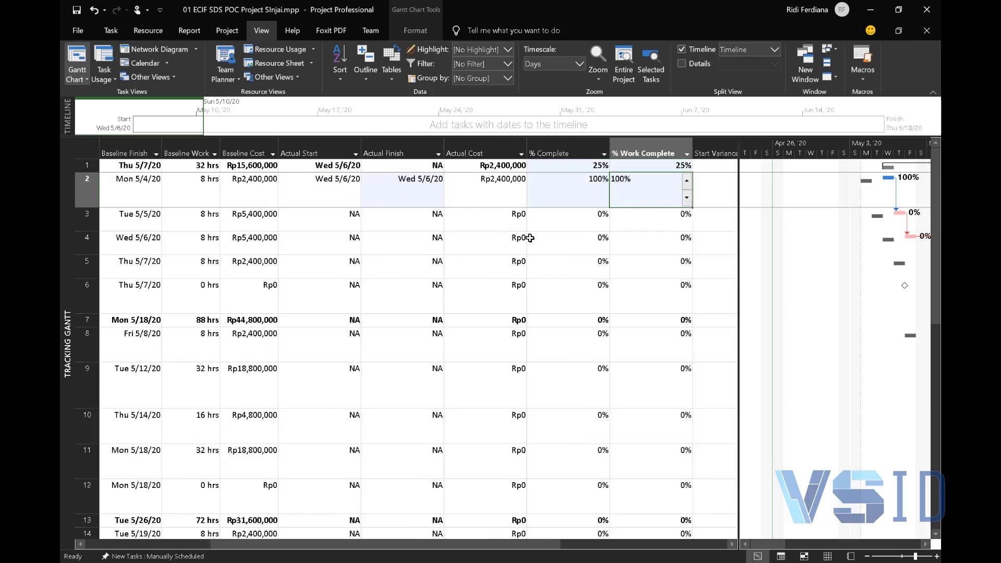
key("Right")
key("Right")
key("Right")
key("Left")
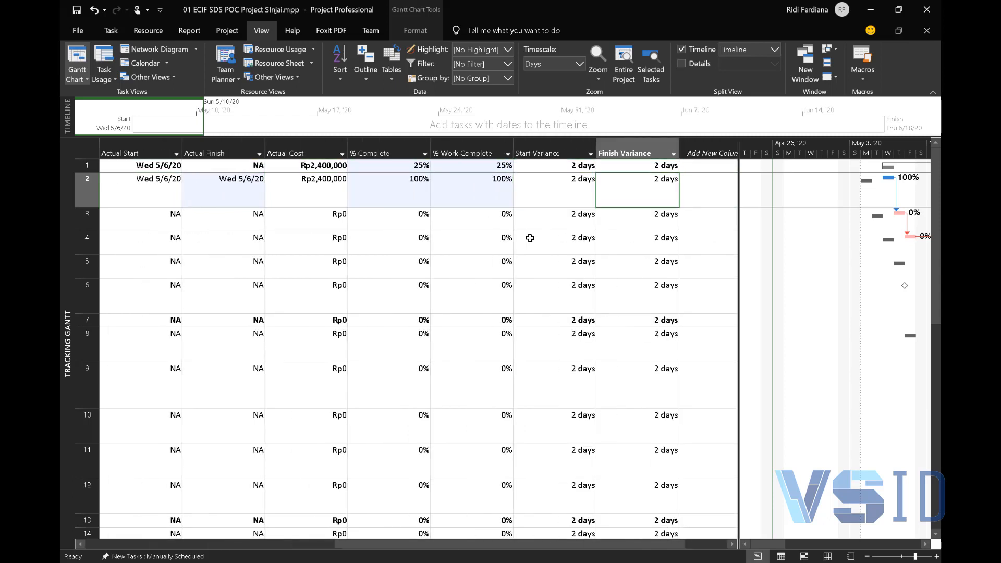
key("Left")
key("Left")
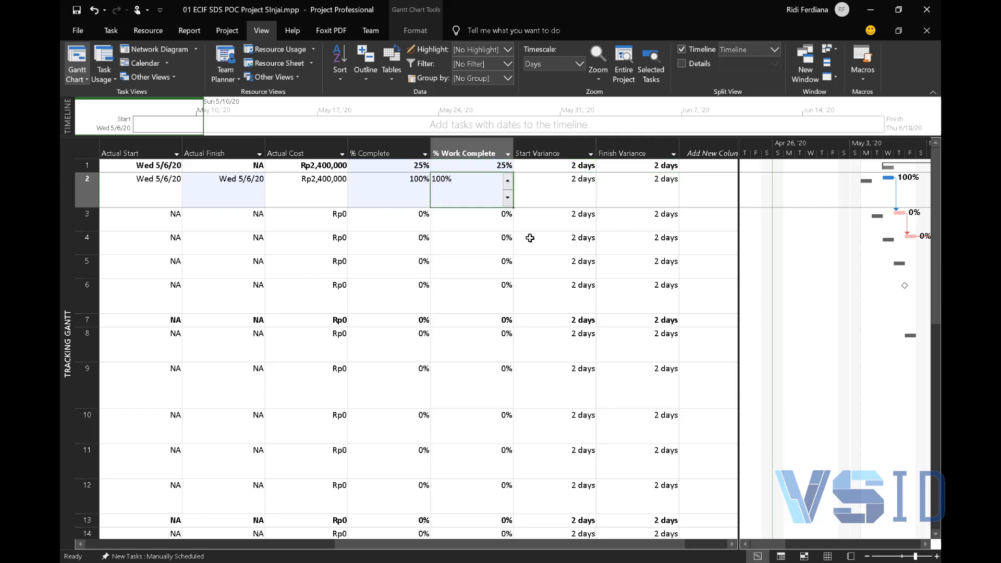
key("Home")
key("Right")
key("Right")
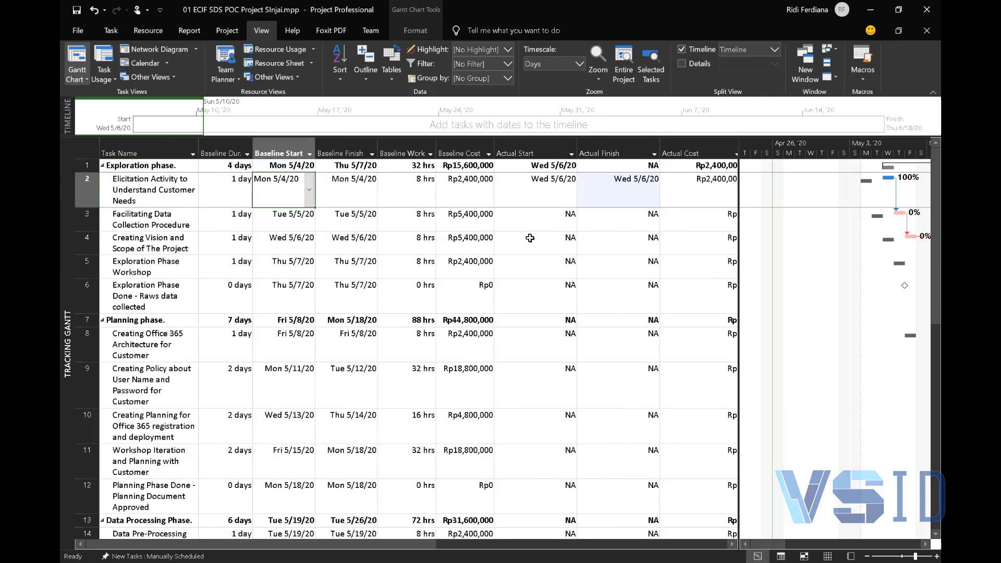
key("Right")
key("Right")
key("Right")
key("Right")
key("Right")
key("Right")
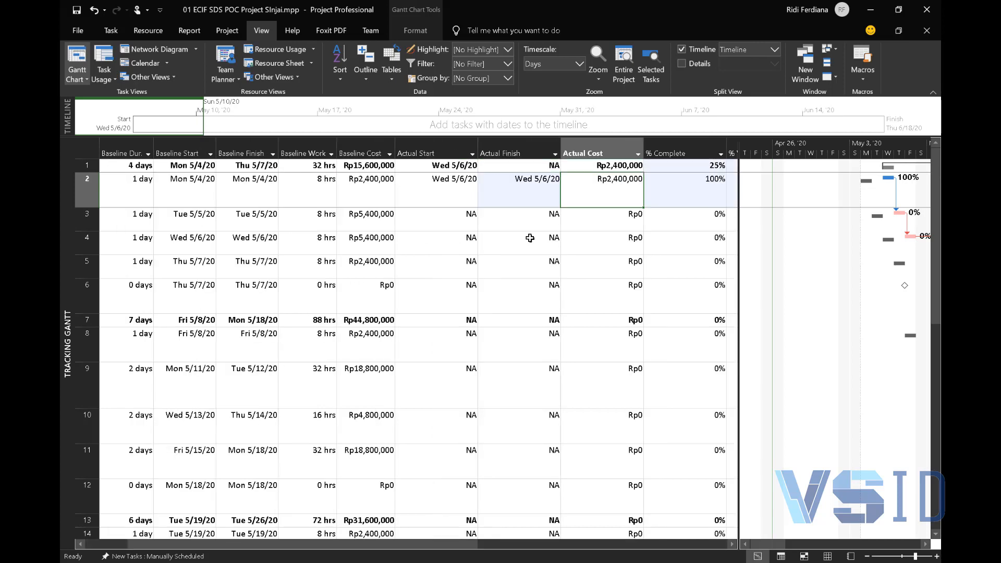
key("Left")
key("Right")
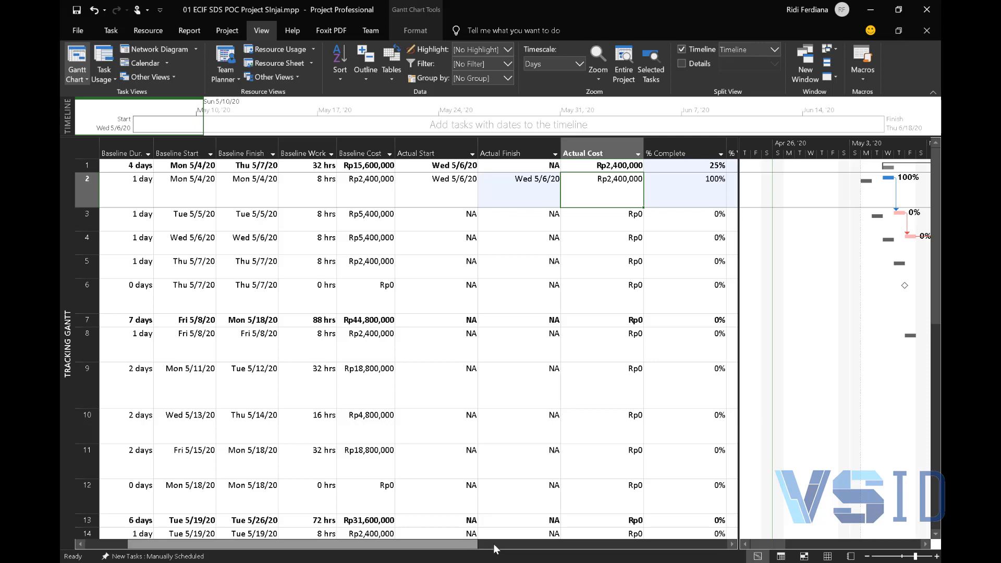
- Set the Actual Start of task 3, Facilitating Data Collection Procedure, to Wed 5/6/20
left_click_drag(493, 544, 431, 556)
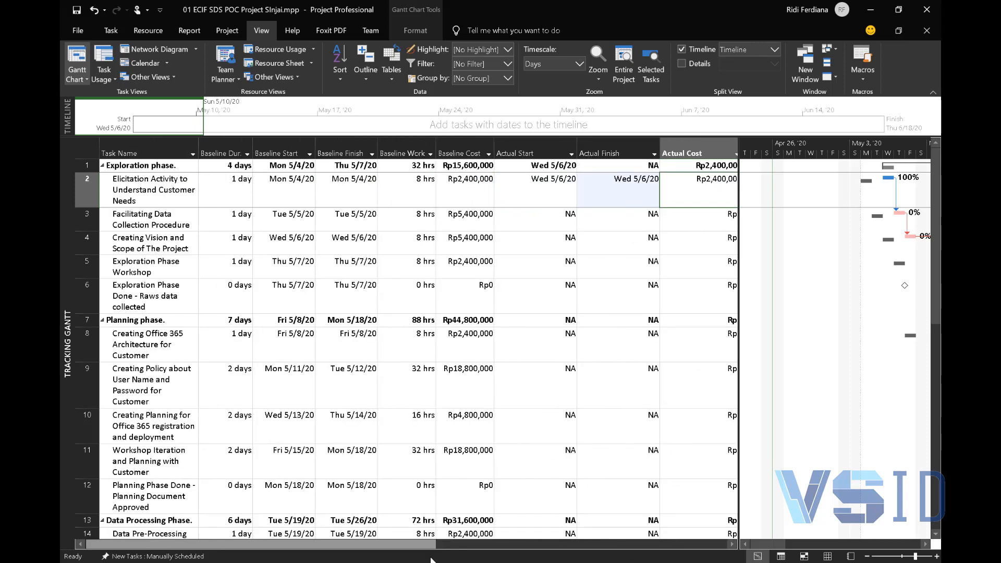
left_click(570, 217)
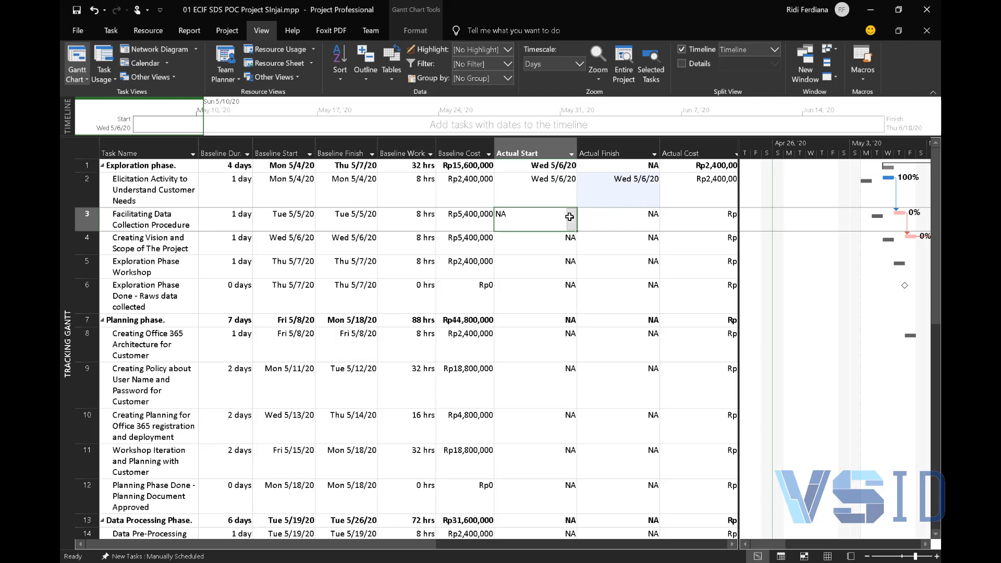
left_click(570, 217)
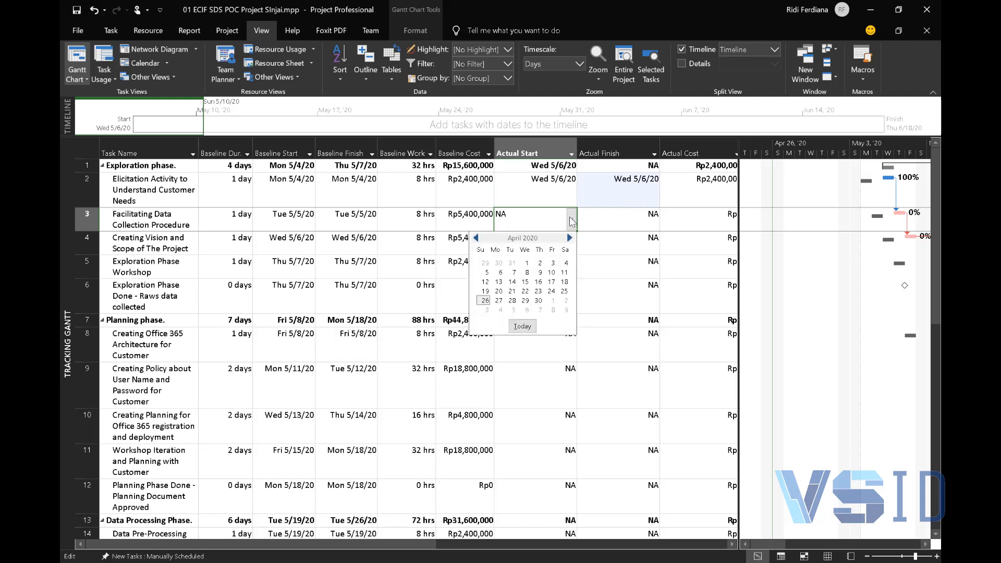
left_click(658, 202)
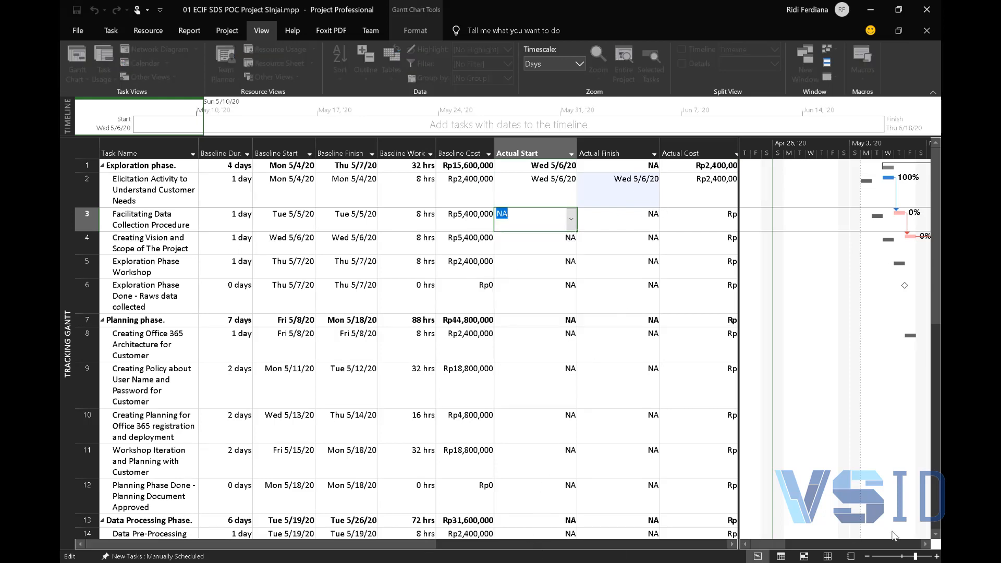
left_click_drag(782, 550, 787, 547)
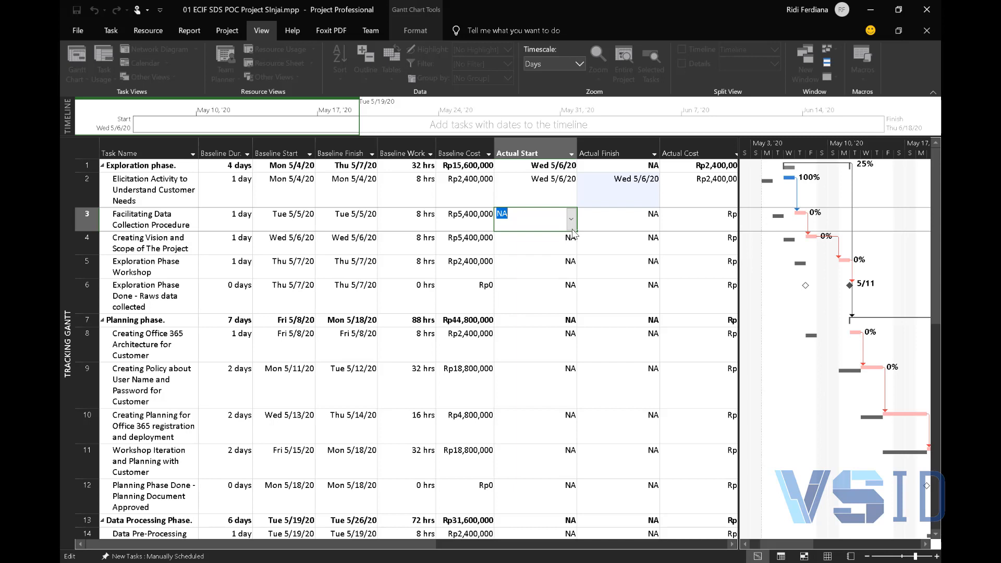
left_click(571, 225)
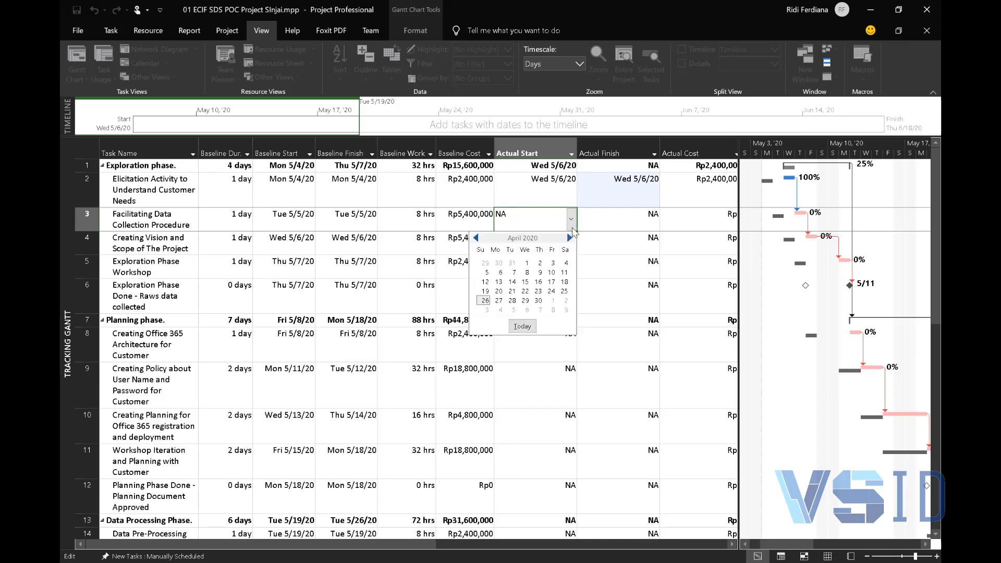
left_click(523, 310)
- Set the Actual Finish of task 3, Facilitating Data Collection Procedure, to Wed 5/6/20
left_click(633, 219)
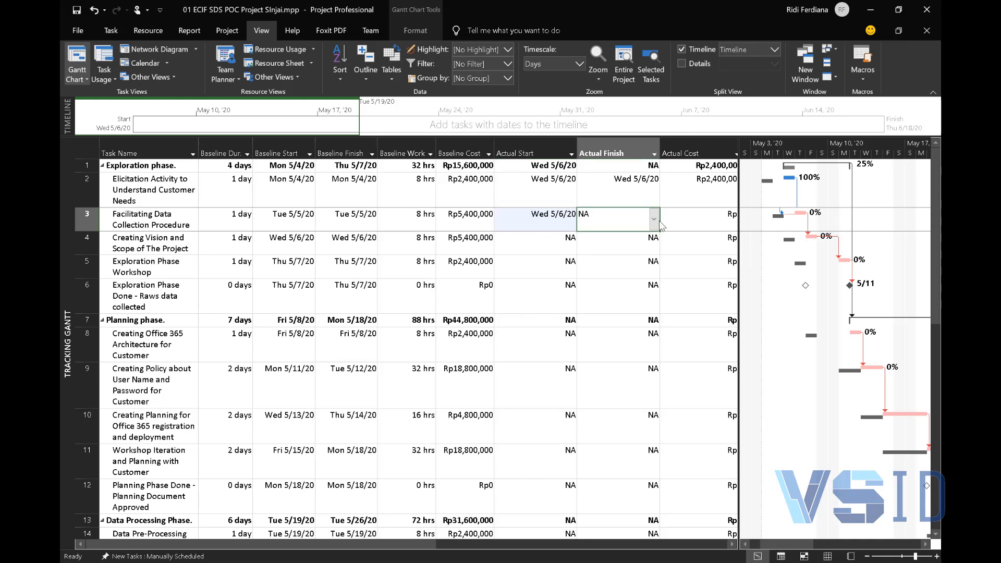
left_click(653, 220)
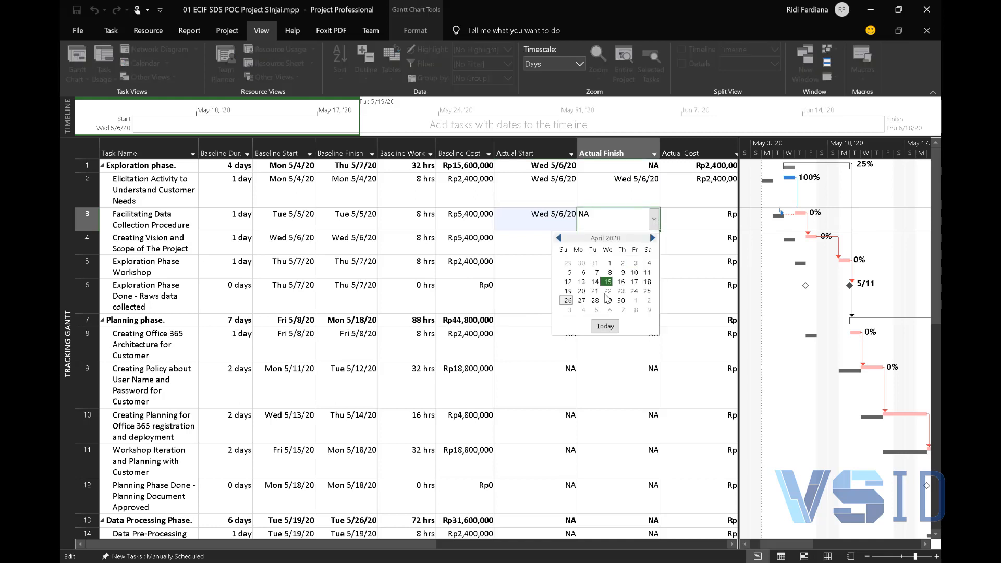
left_click(603, 325)
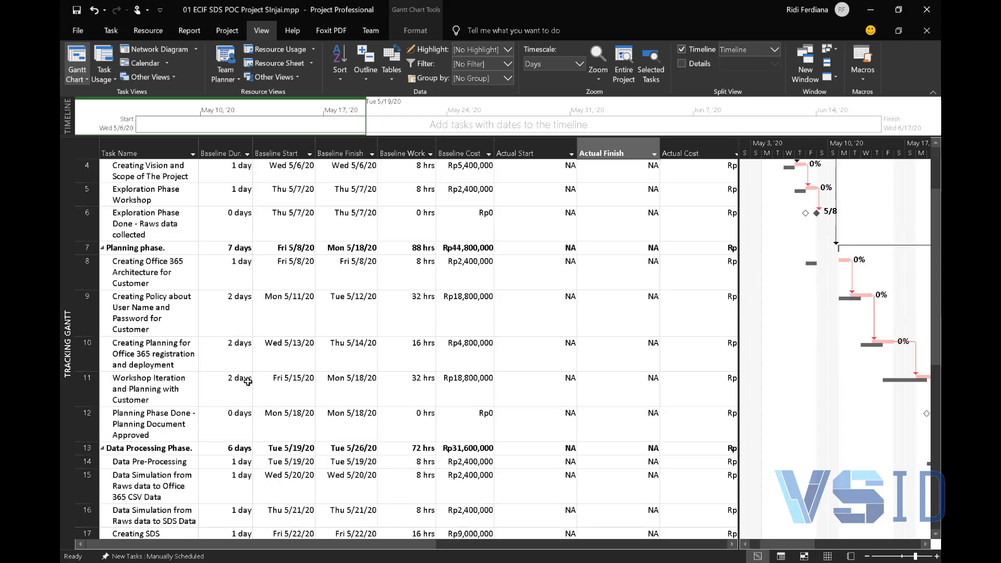
scroll(248, 376, "down", 1)
scroll(247, 324, "up", 1)
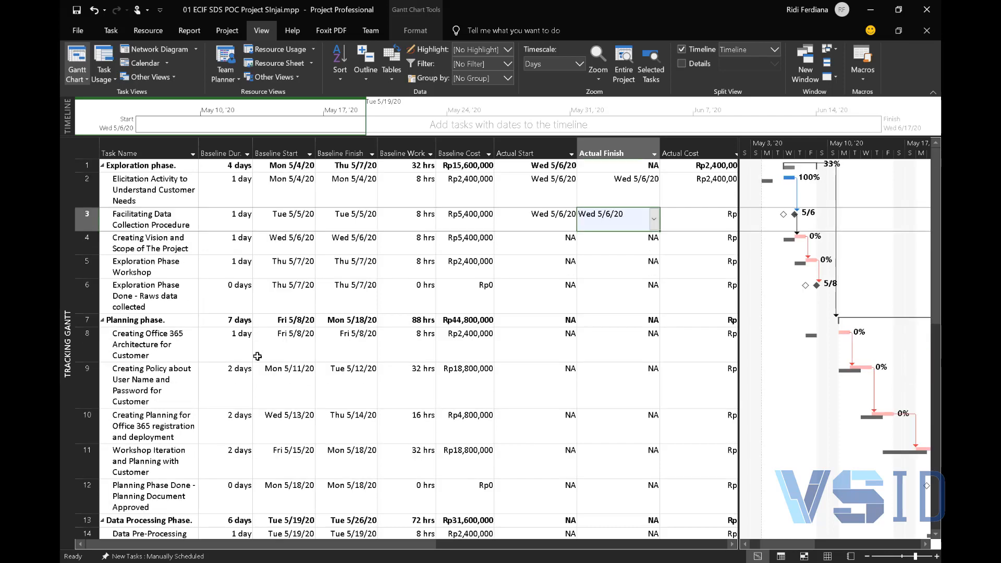